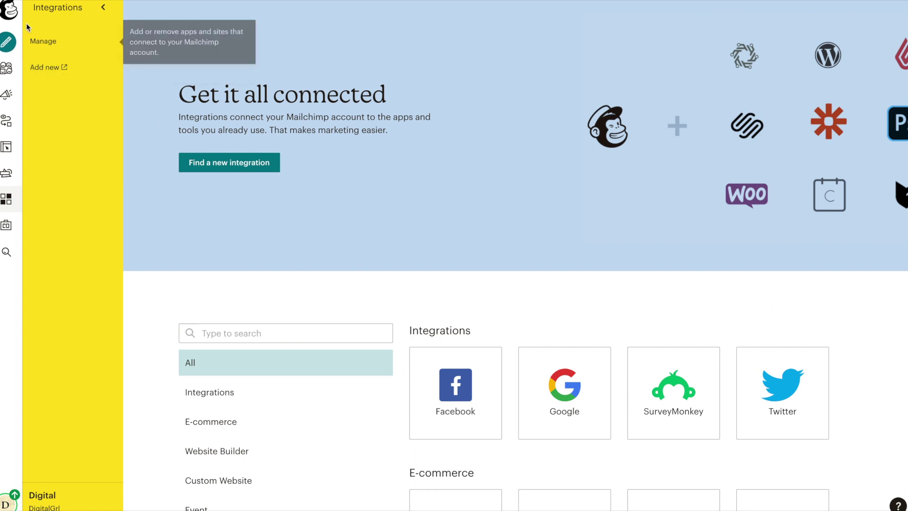
Create a Signup form and begin an Embedded form for the DigitalGrl audience
left_click(5, 47)
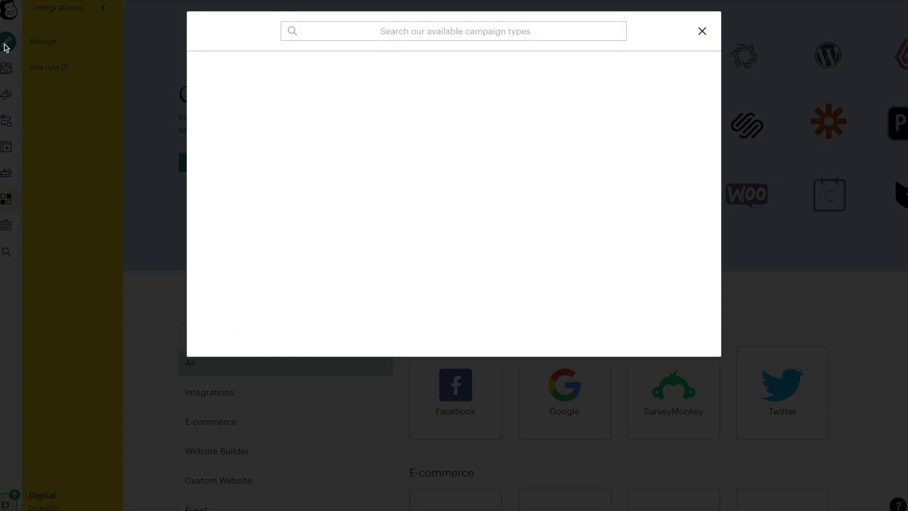
left_click_drag(360, 63, 357, 215)
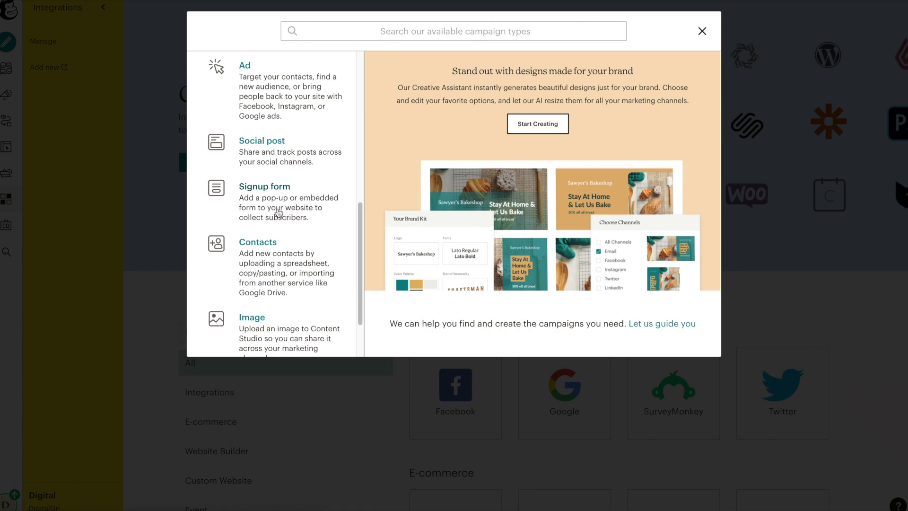
left_click(299, 228)
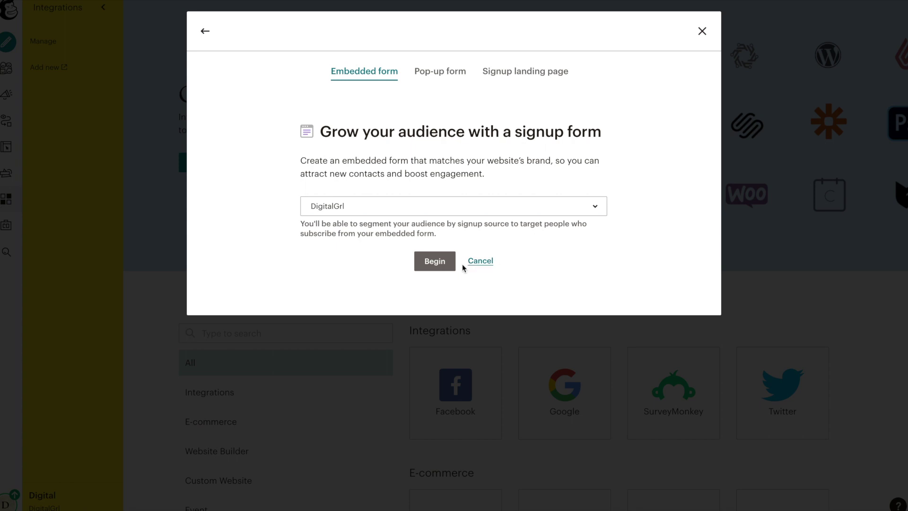
left_click(433, 265)
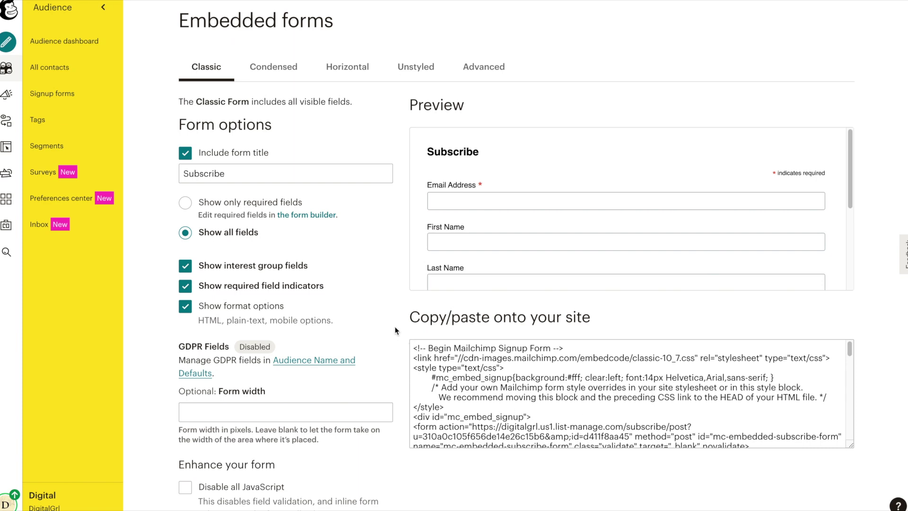
Compare the Horizontal and Unstyled layouts, then return to Classic with the form title turned off
scroll(396, 330, "up", 1)
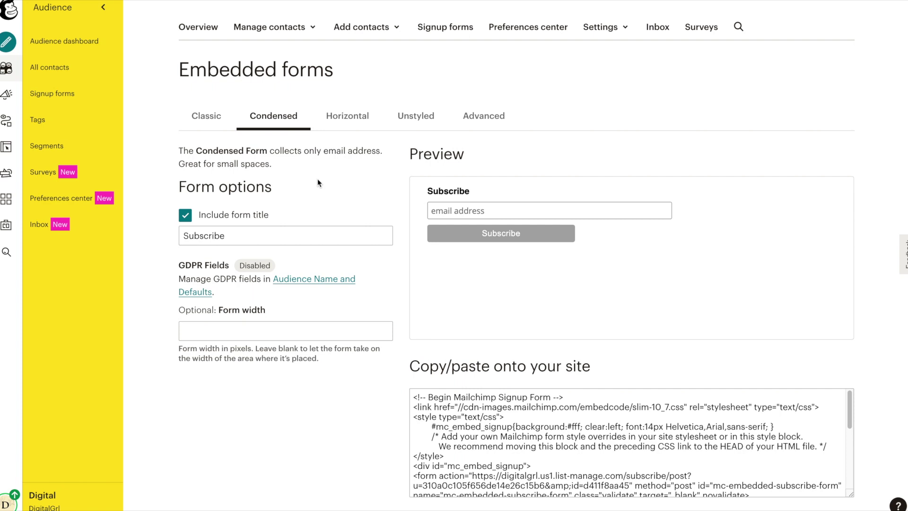
left_click(332, 116)
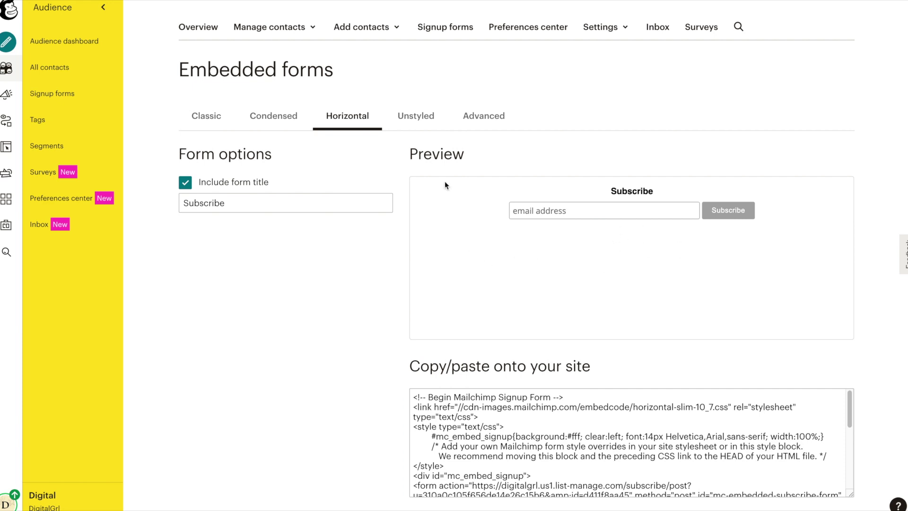
left_click(416, 116)
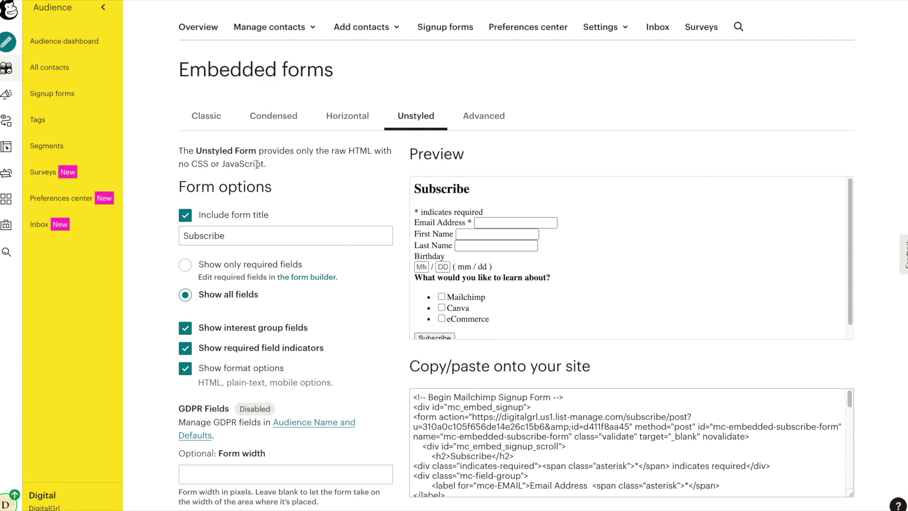
left_click(203, 123)
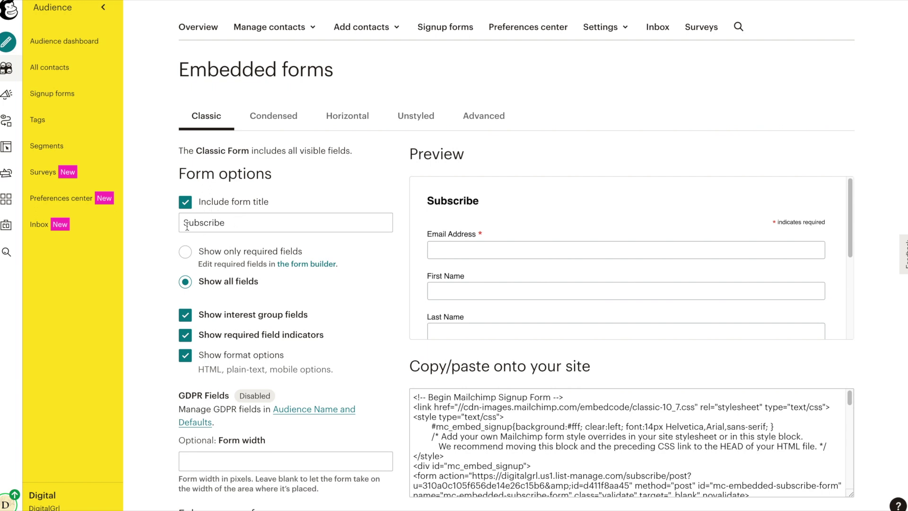
left_click(186, 203)
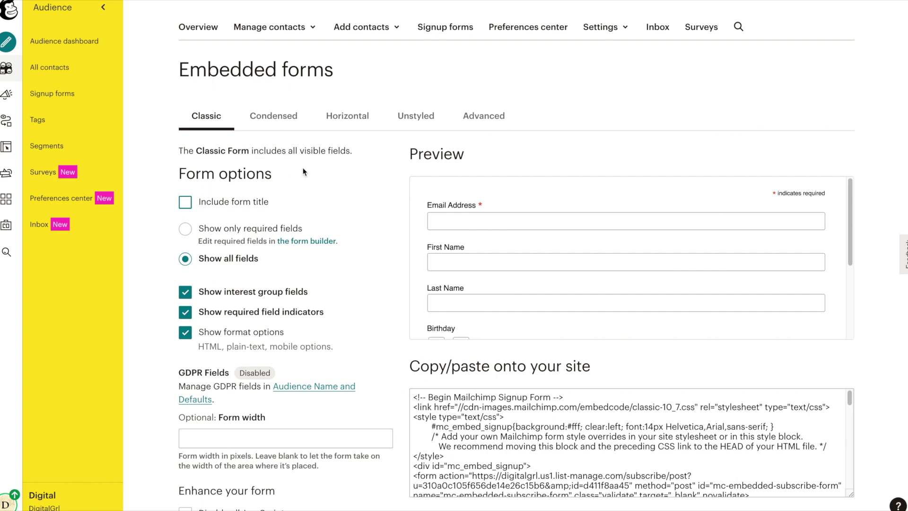
Turn the form title back on and change it to 'Sign up for FREE learning content!'
left_click(186, 204)
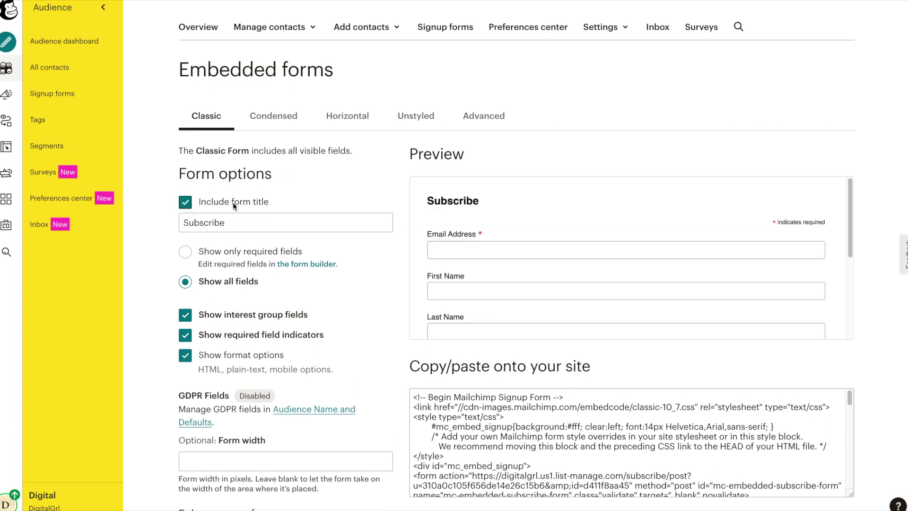
double_click(250, 223)
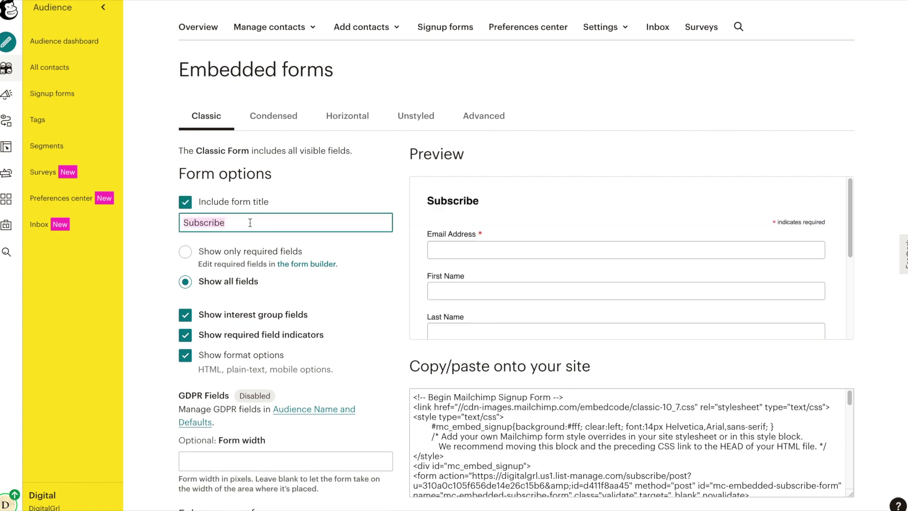
type("Sign up for FREE learning")
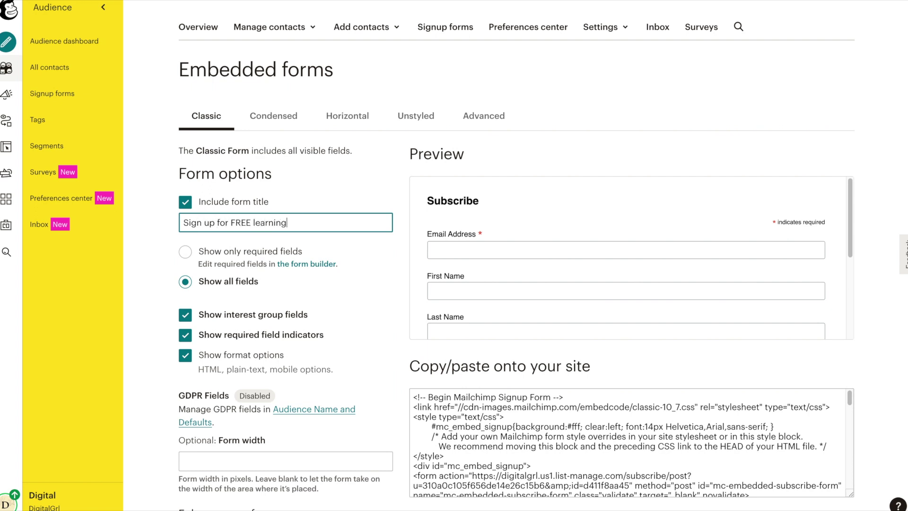
type(" content!")
left_click(150, 262)
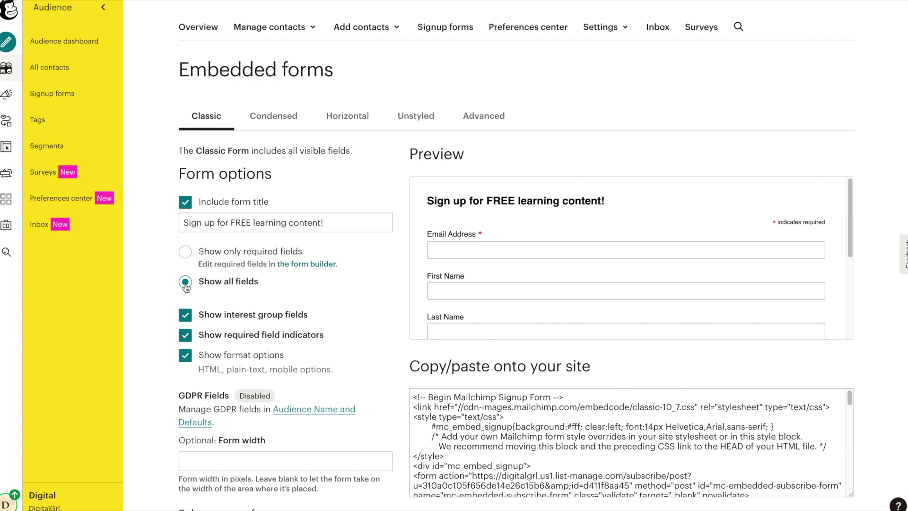
Try showing only required fields, then switch back to showing all fields
scroll(852, 235, "down", 3)
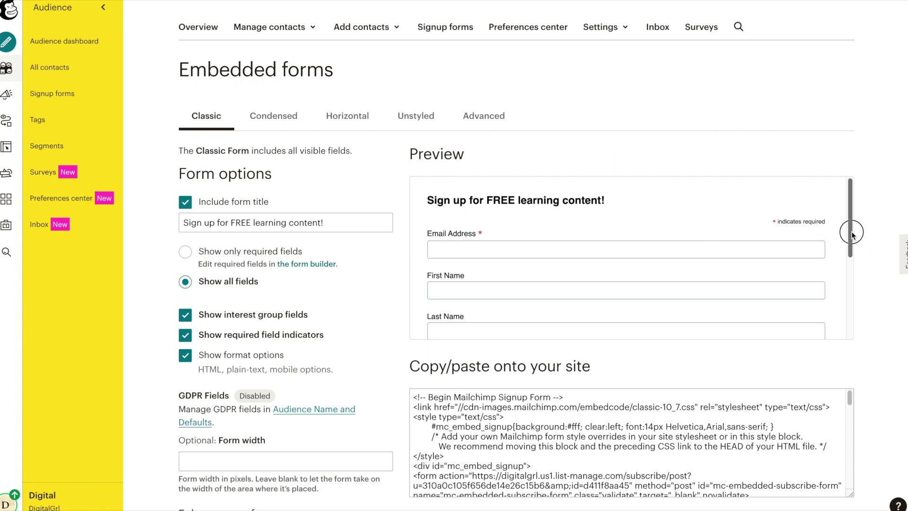
scroll(832, 227, "up", 3)
left_click(831, 226)
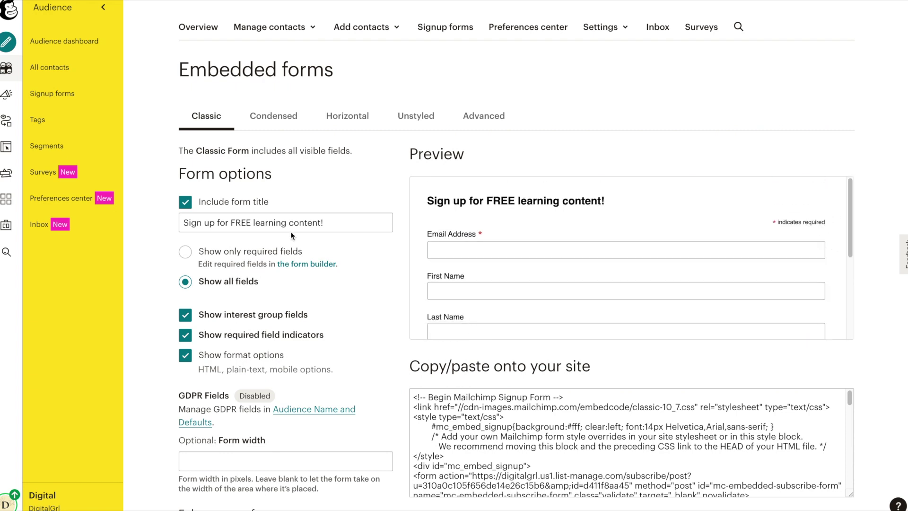
left_click(178, 256)
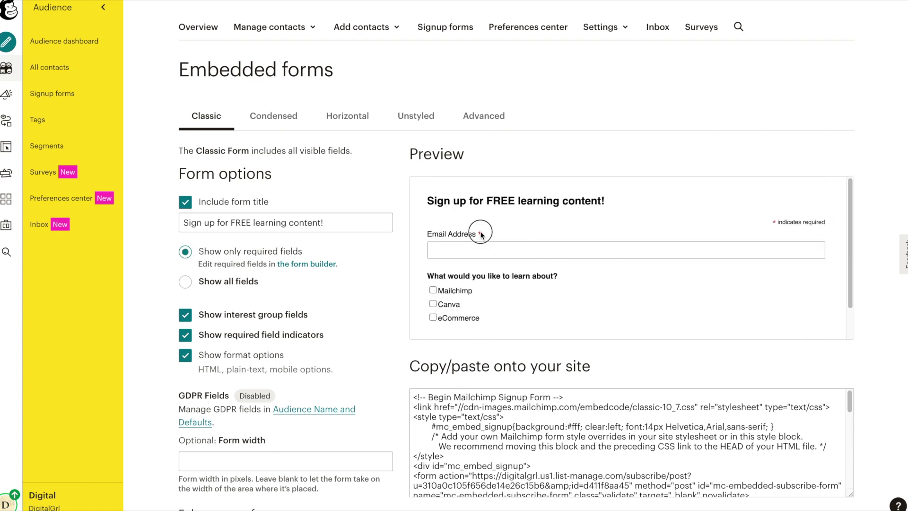
left_click_drag(480, 232, 524, 246)
left_click(205, 282)
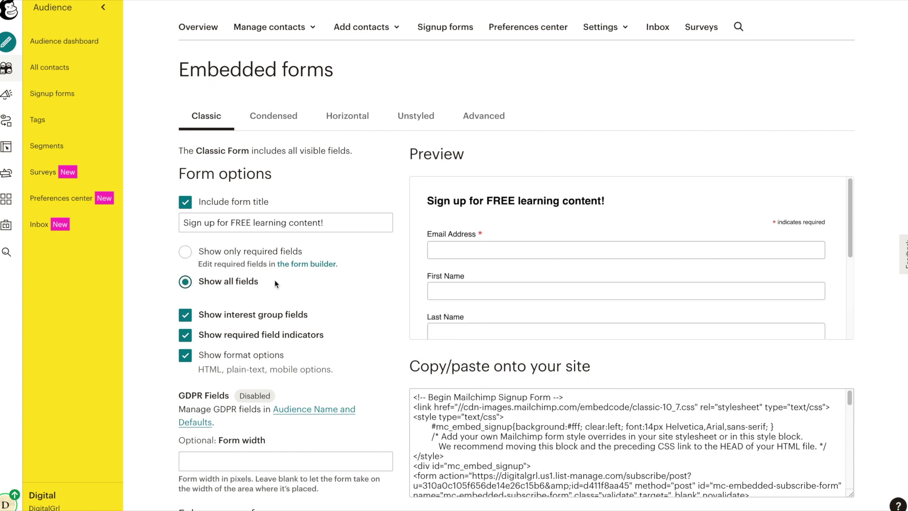
Hide and re-show the interest group checkboxes, then test ticking Mailchimp in the preview
left_click(853, 212)
left_click_drag(853, 212, 354, 311)
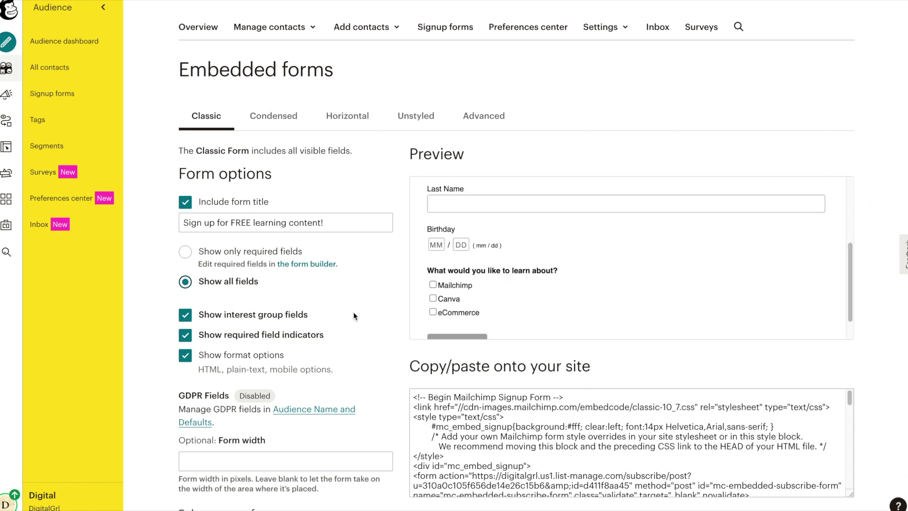
left_click(185, 315)
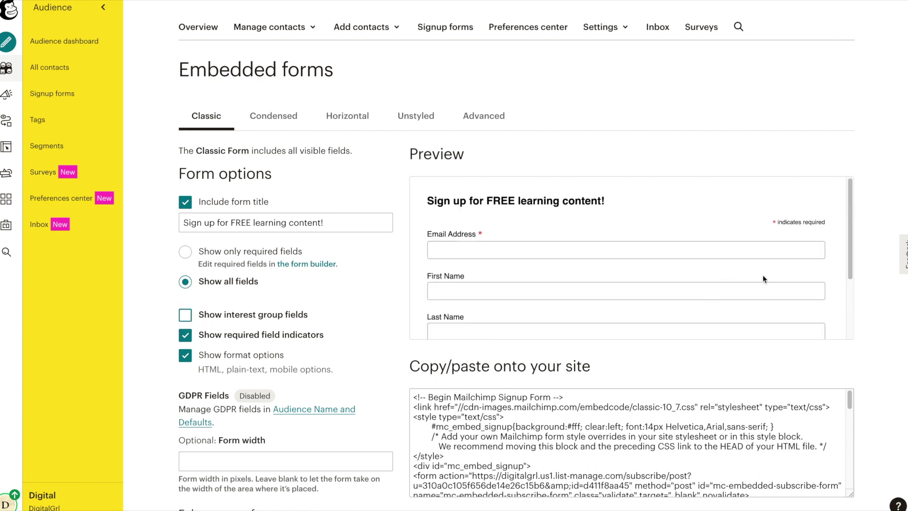
left_click_drag(850, 223, 852, 286)
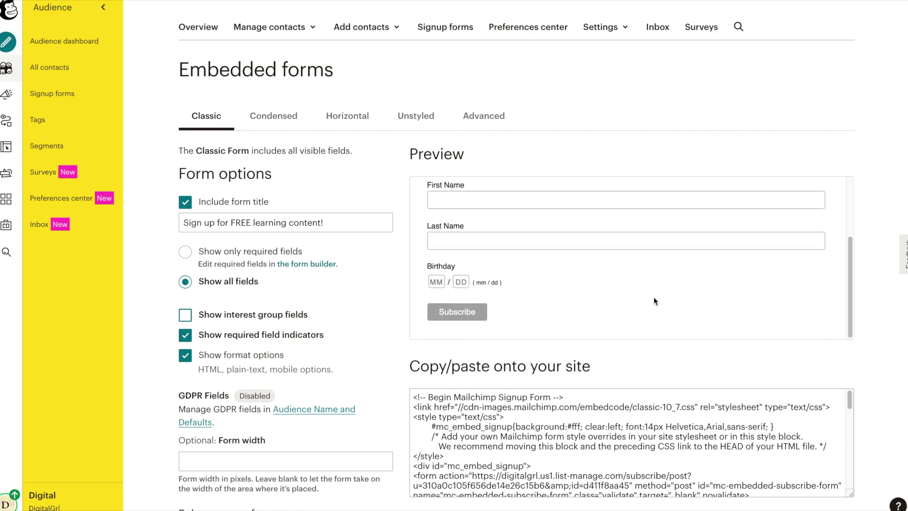
left_click(214, 315)
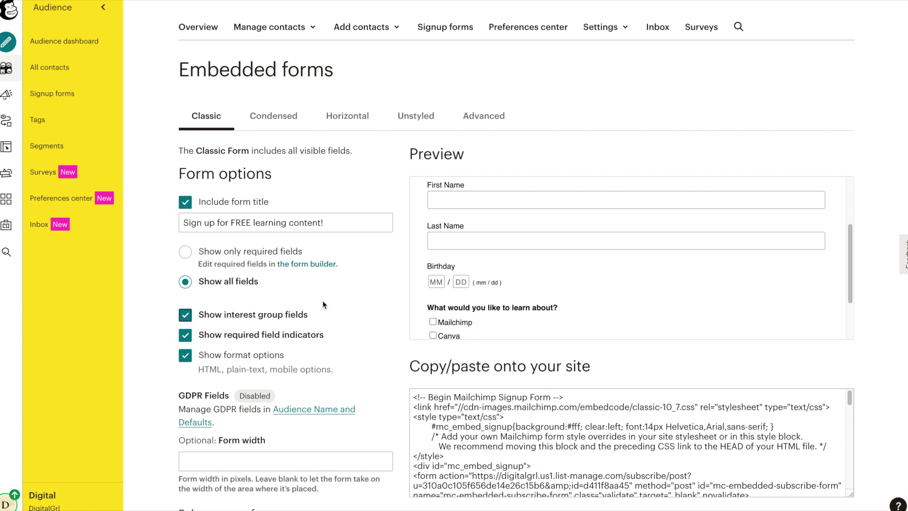
left_click_drag(851, 269, 850, 303)
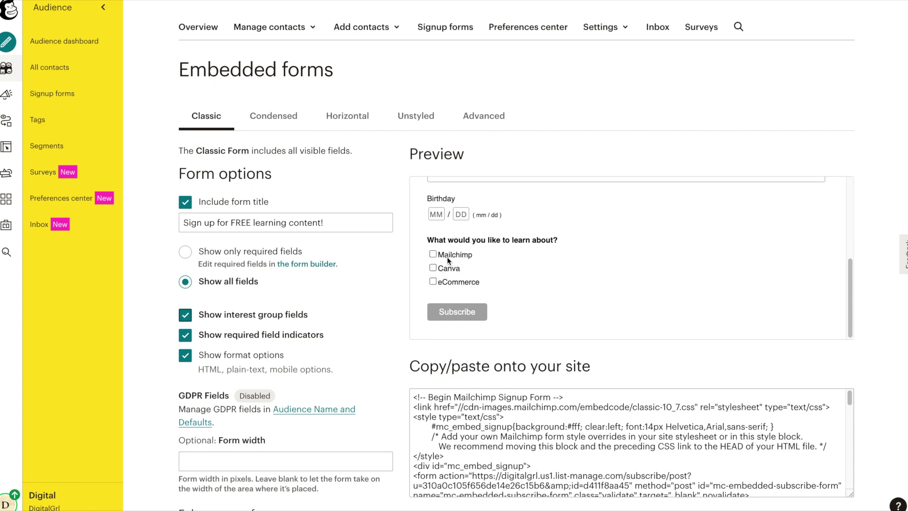
left_click(432, 254)
left_click(432, 267)
left_click_drag(853, 316, 854, 219)
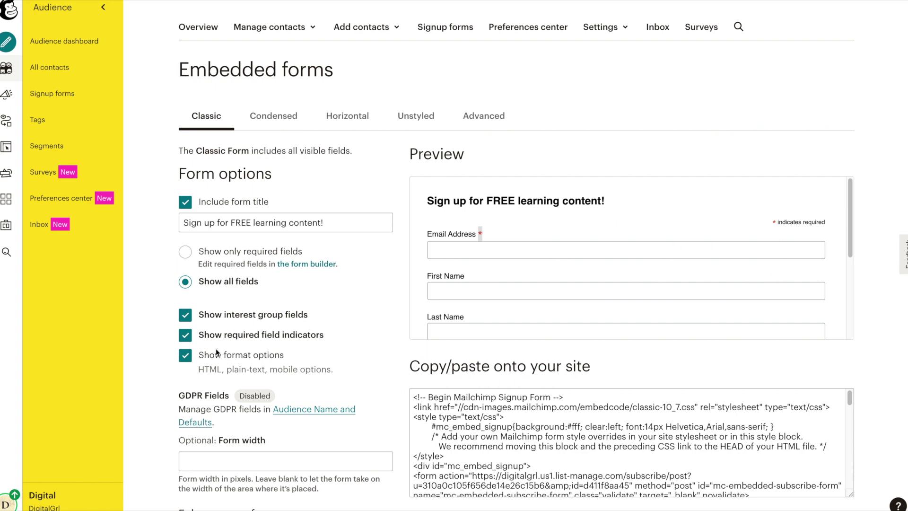
left_click(187, 337)
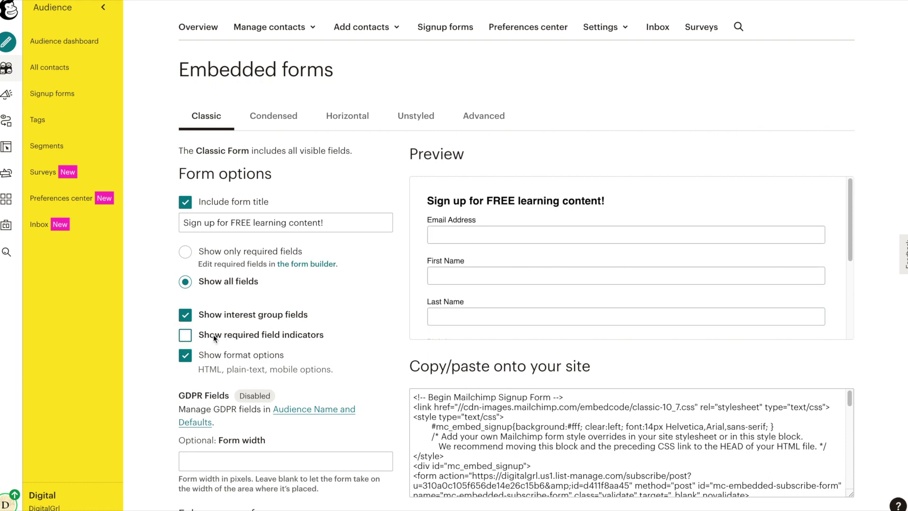
left_click(182, 338)
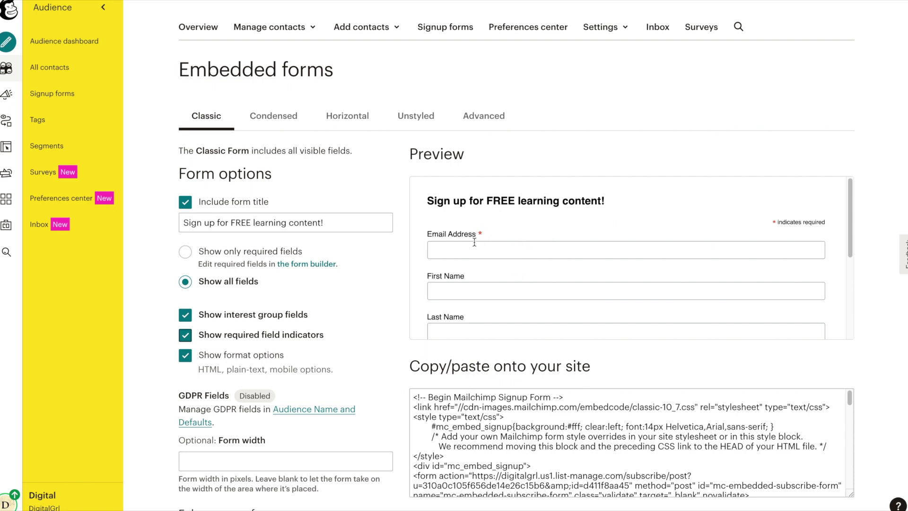
left_click(232, 366)
left_click_drag(906, 214, 905, 334)
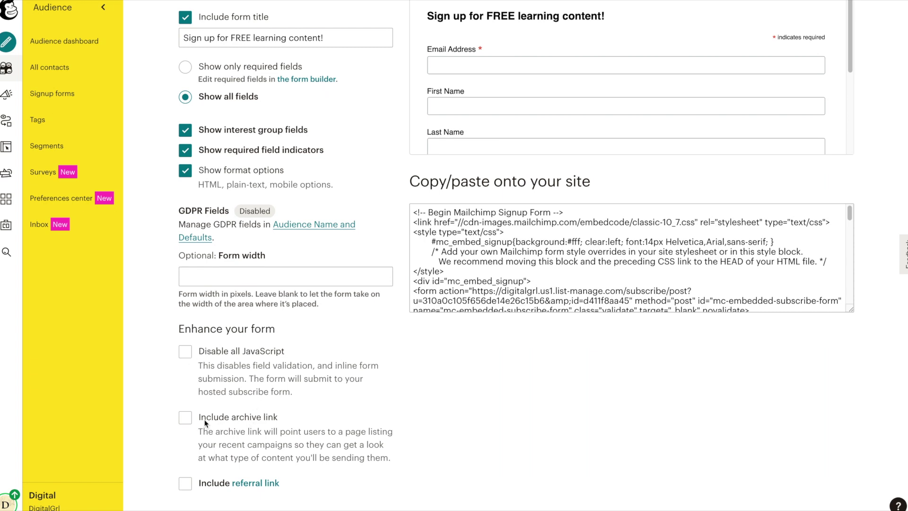
Try the archive link, leave it off, and include the referral link instead
left_click(186, 418)
left_click_drag(848, 32, 849, 125)
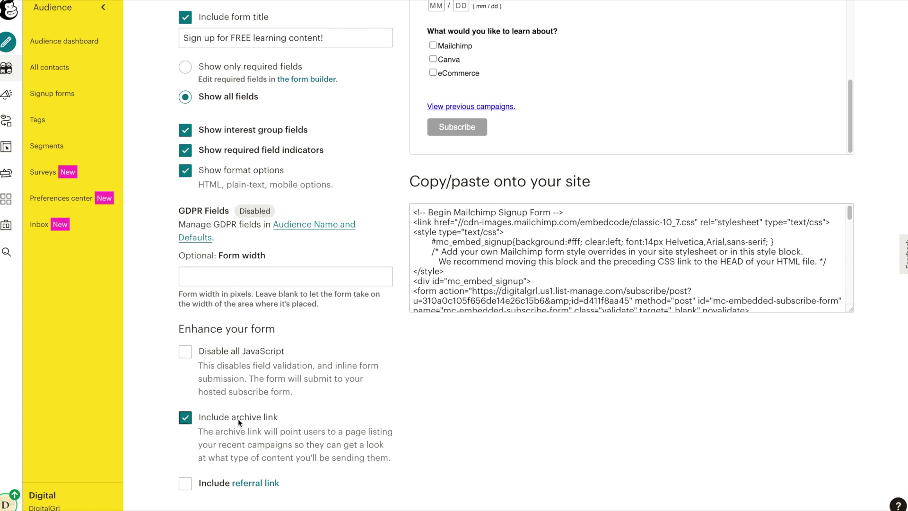
left_click(185, 418)
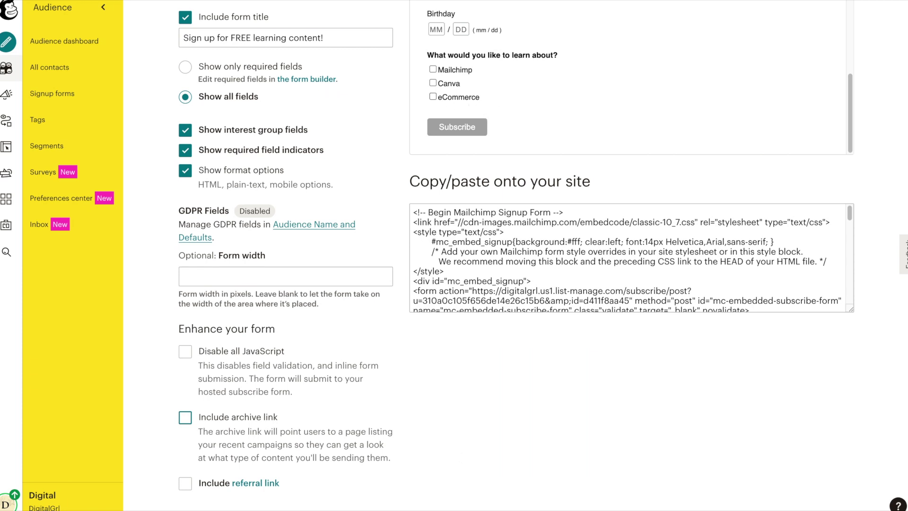
left_click(184, 485)
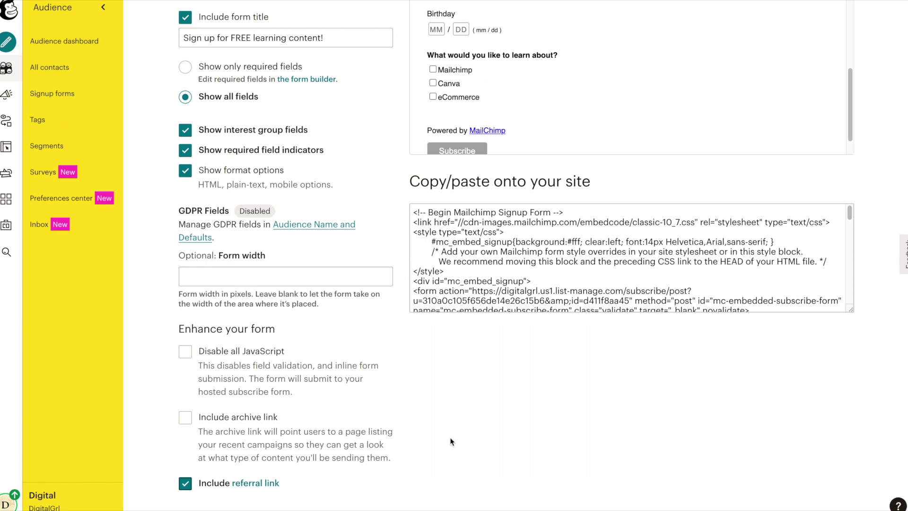
Go to the audience's signup Form builder
scroll(450, 437, "up", 4)
scroll(637, 374, "up", 1)
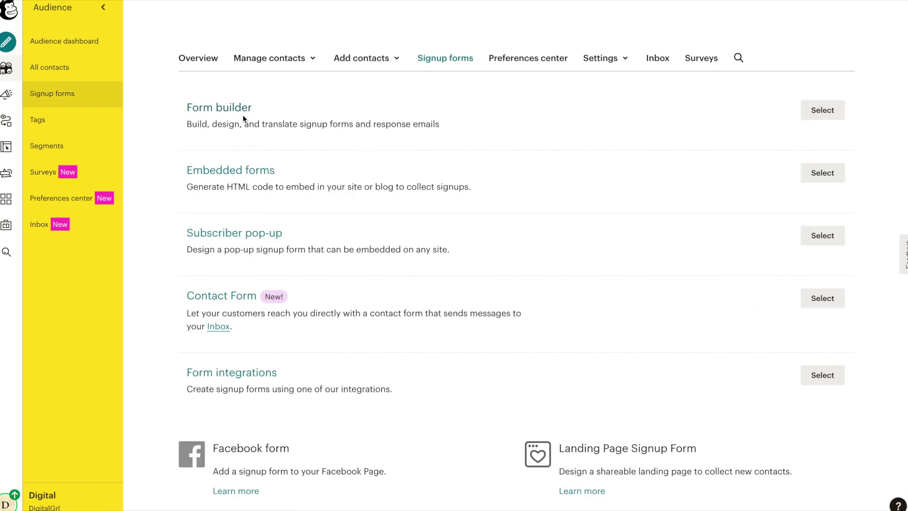
left_click(821, 110)
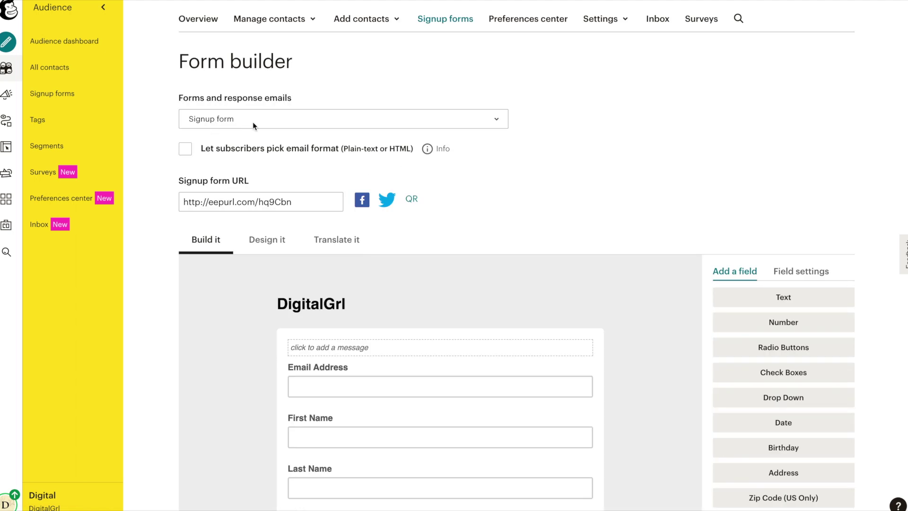
Enable 'Let subscribers pick email format', adding a Preferred format field with plain-text and HTML
left_click(252, 121)
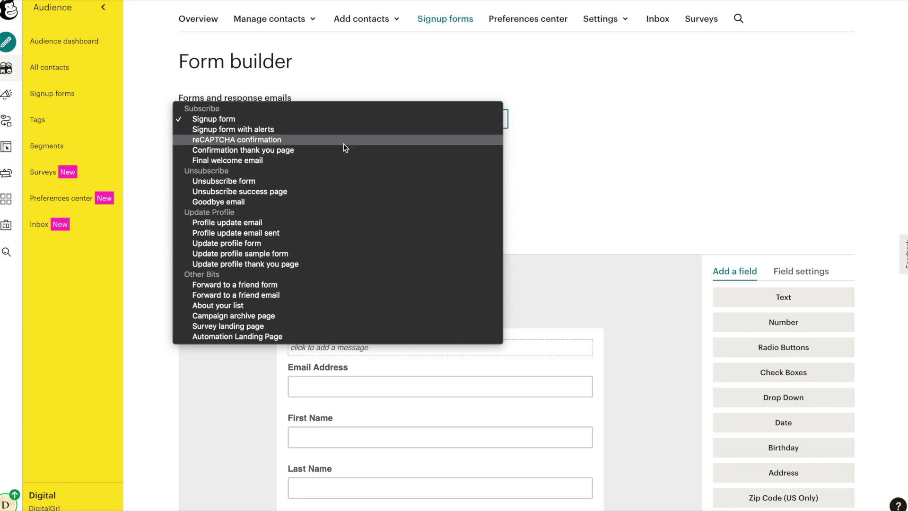
left_click(593, 151)
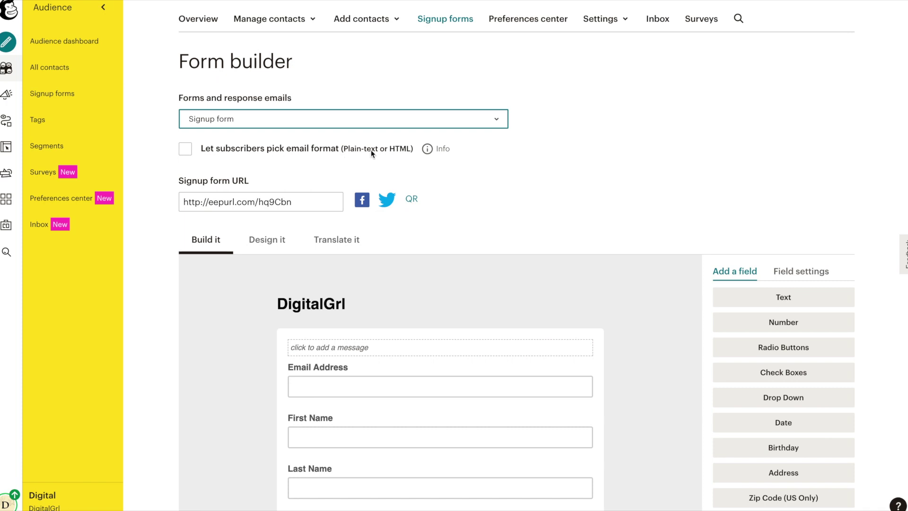
left_click(185, 151)
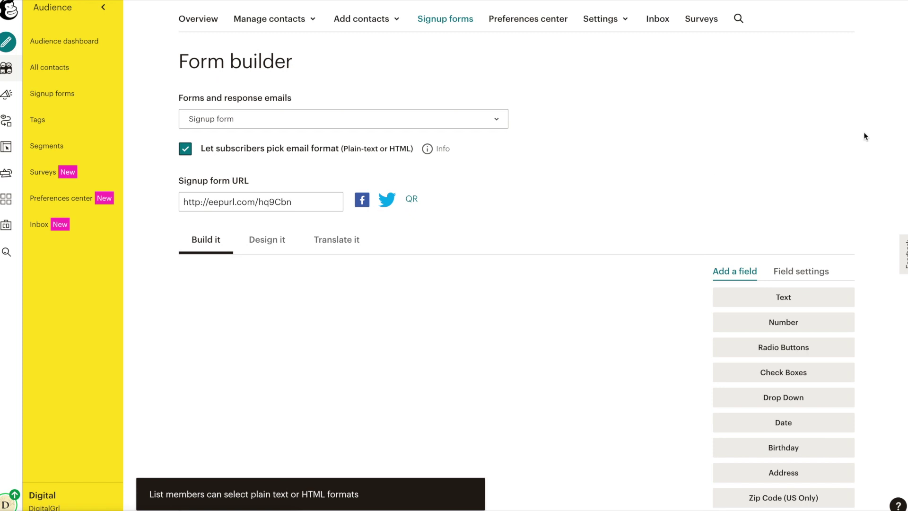
scroll(898, 170, "down", 10)
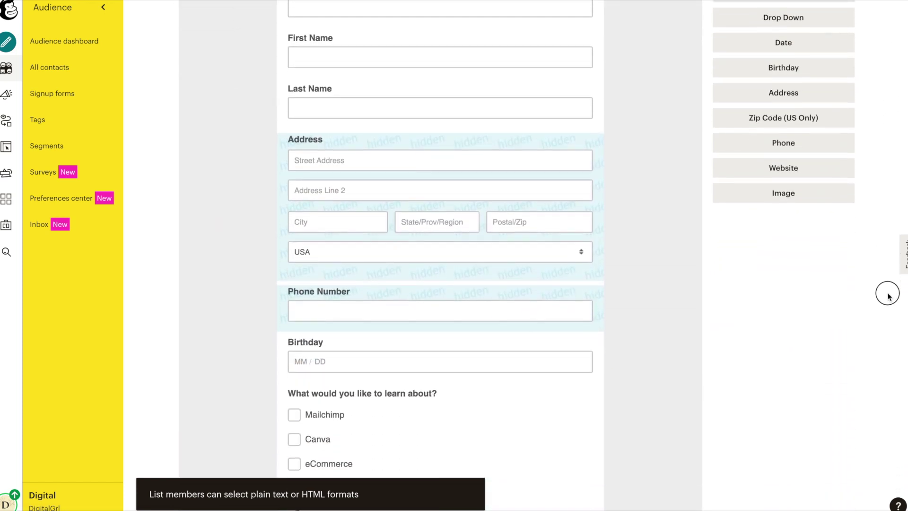
scroll(888, 314, "down", 2)
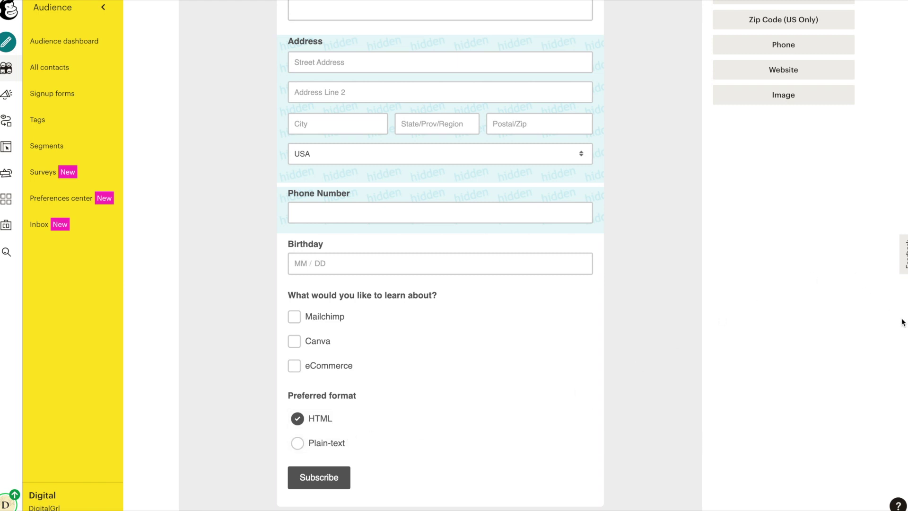
scroll(902, 284, "up", 3)
scroll(543, 255, "up", 5)
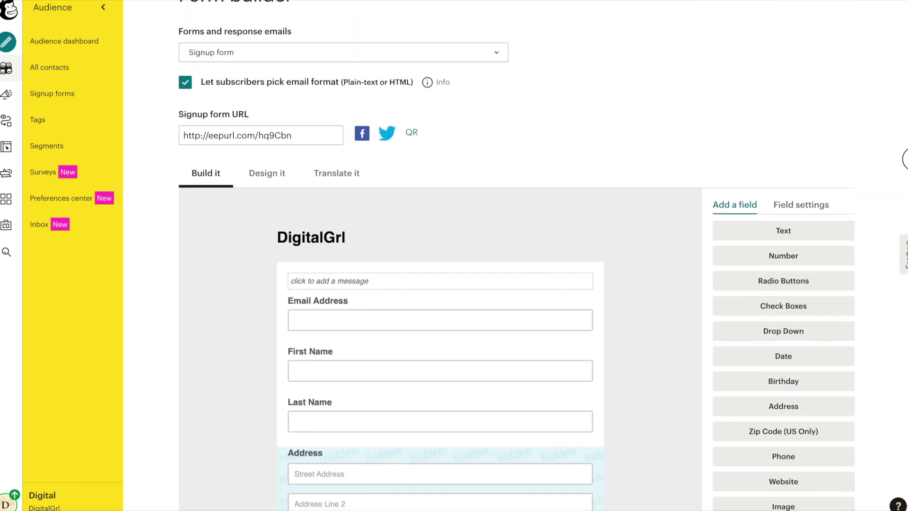
Uncheck 'Let subscribers pick email format' and move down to the Birthday field
left_click(180, 94)
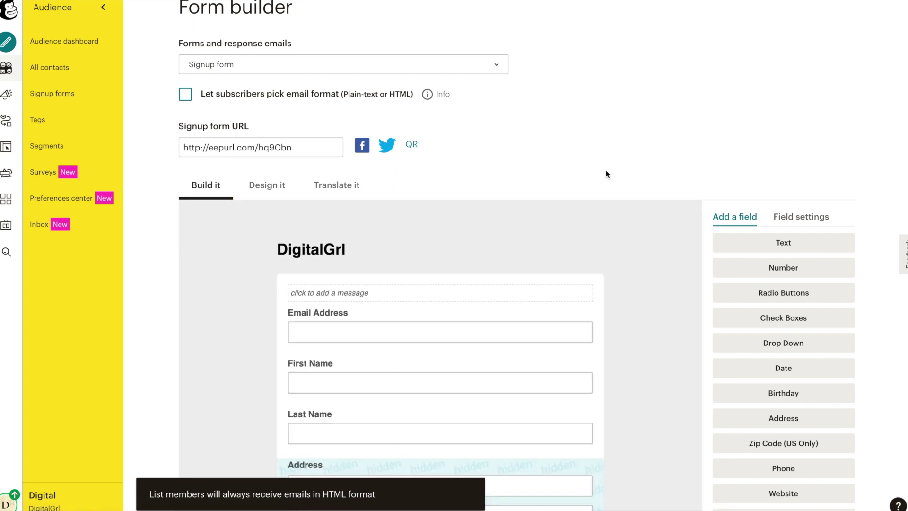
scroll(885, 165, "down", 1)
scroll(901, 184, "down", 2)
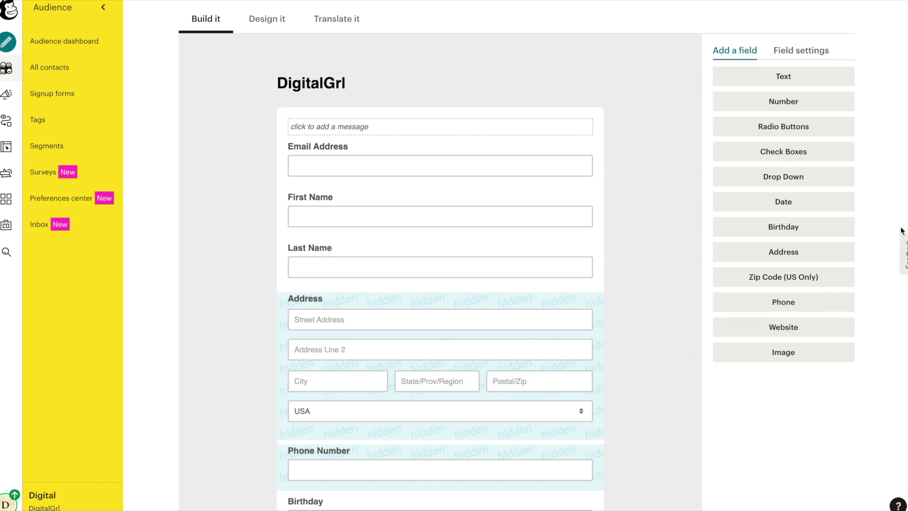
scroll(901, 236, "down", 3)
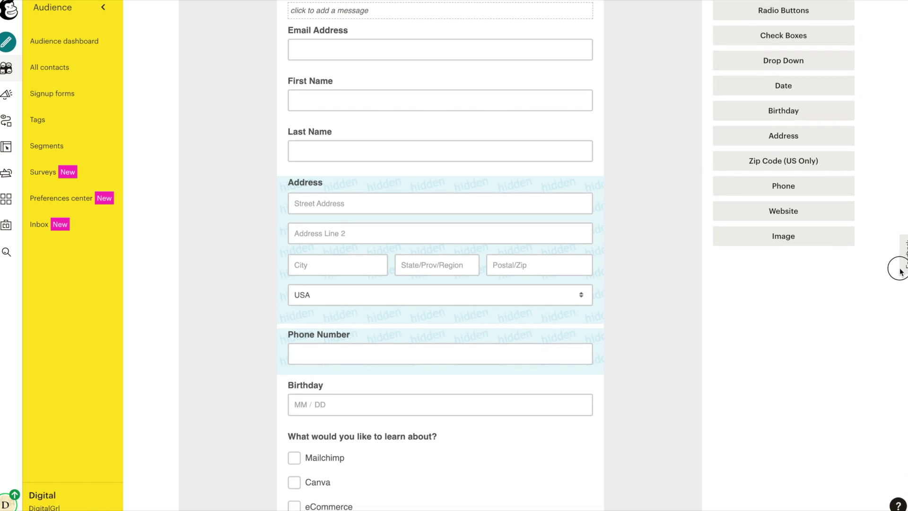
scroll(900, 271, "down", 3)
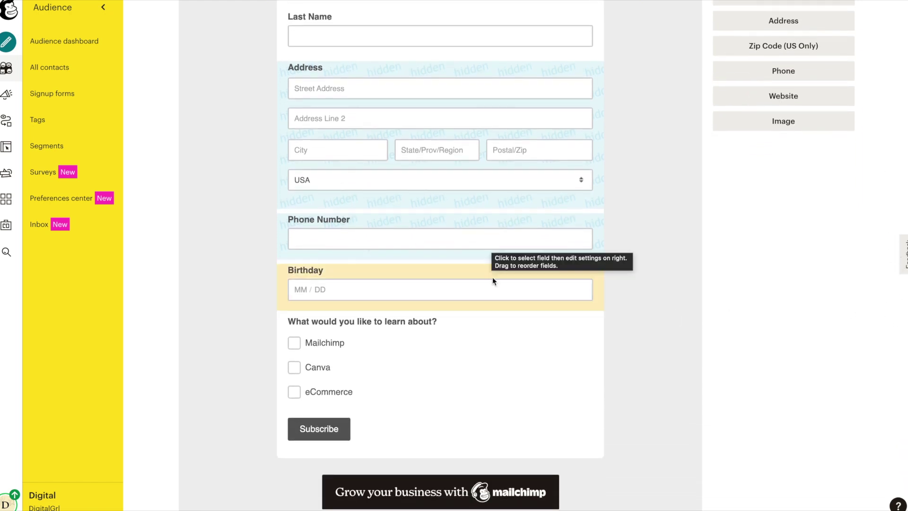
Set the Birthday field's visibility to Hidden and save the field
left_click(406, 274)
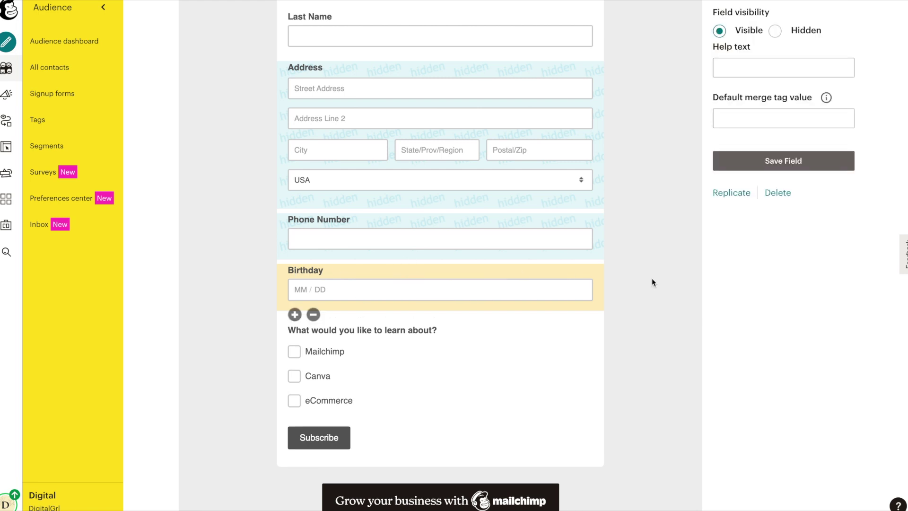
scroll(887, 200, "up", 3)
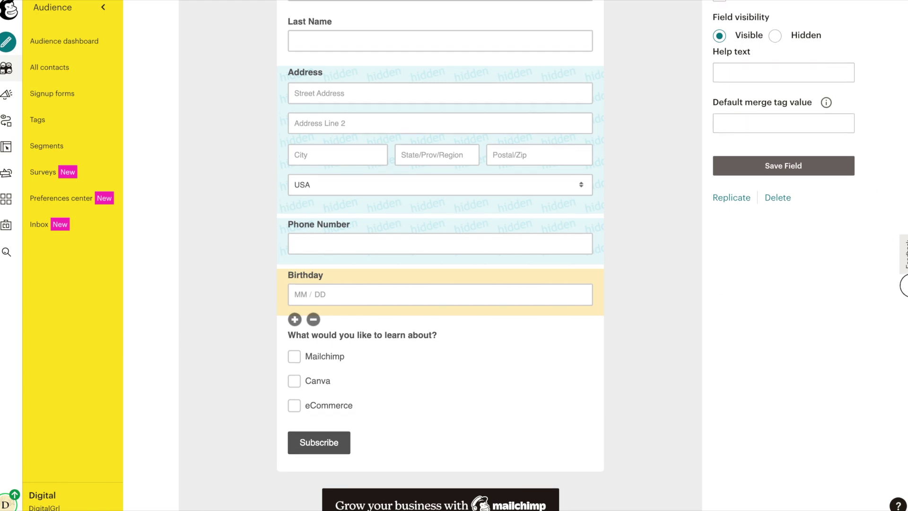
scroll(770, 94, "up", 2)
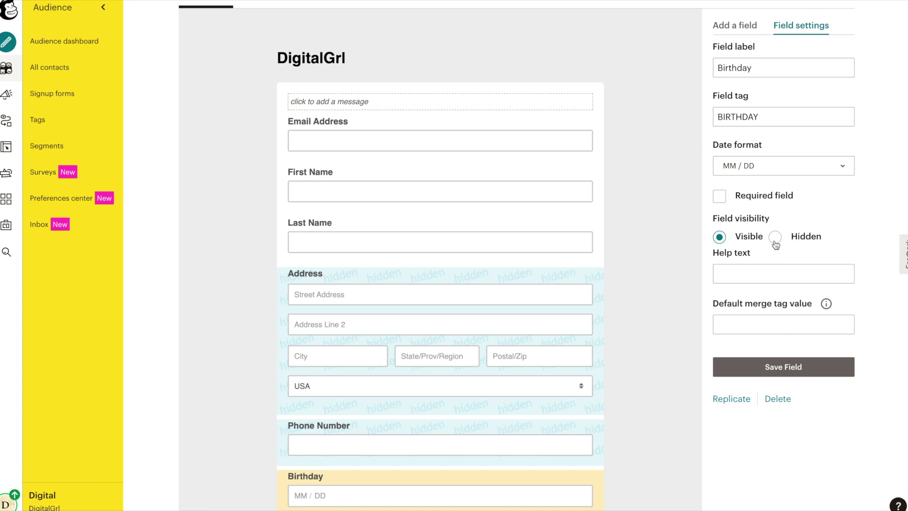
left_click(775, 238)
left_click(850, 365)
scroll(360, 304, "down", 3)
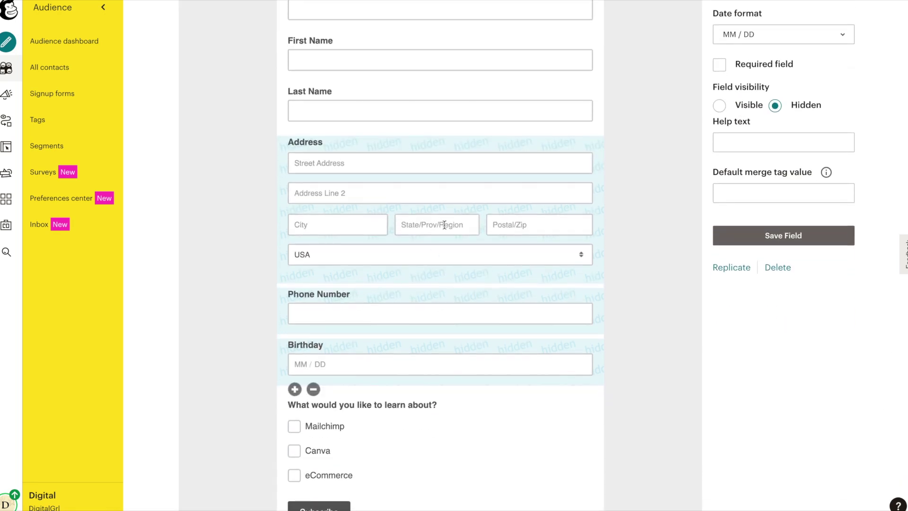
scroll(684, 321, "up", 4)
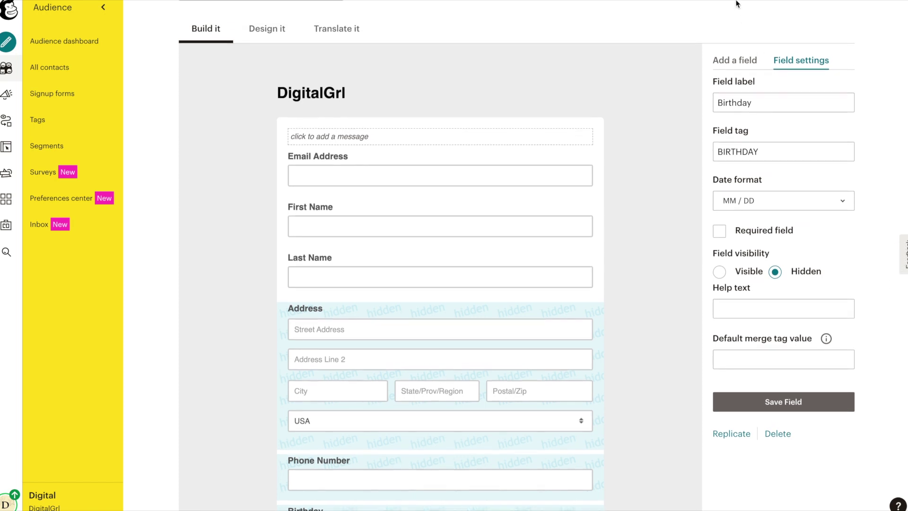
Bring back the 'Add a field' list of field types
left_click(742, 57)
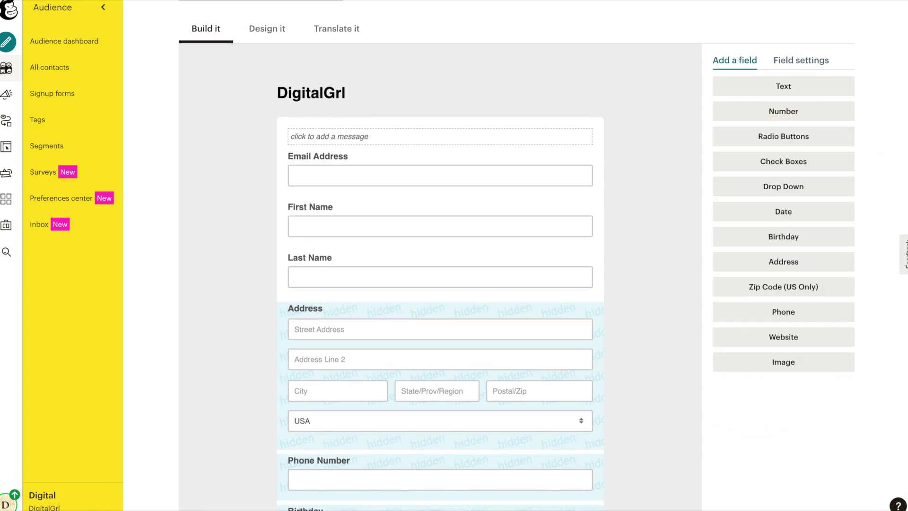
scroll(904, 223, "down", 4)
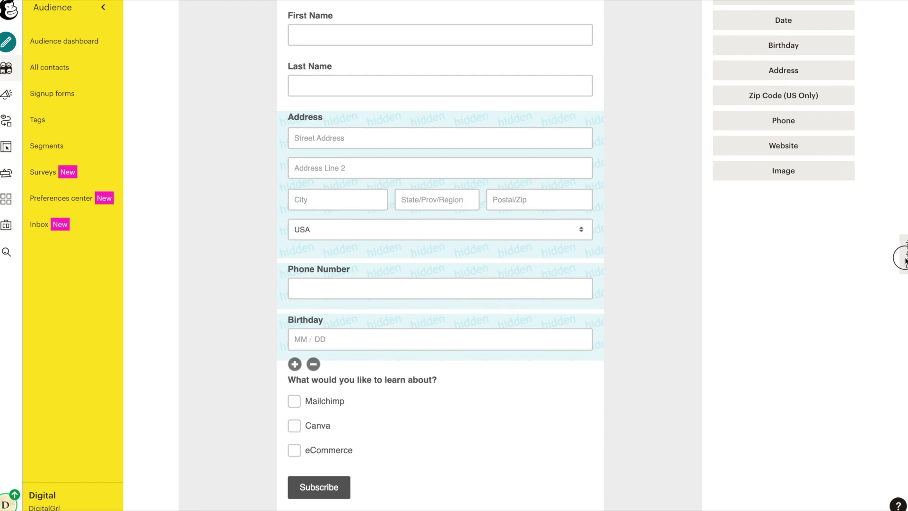
scroll(899, 256, "up", 3)
scroll(906, 207, "up", 1)
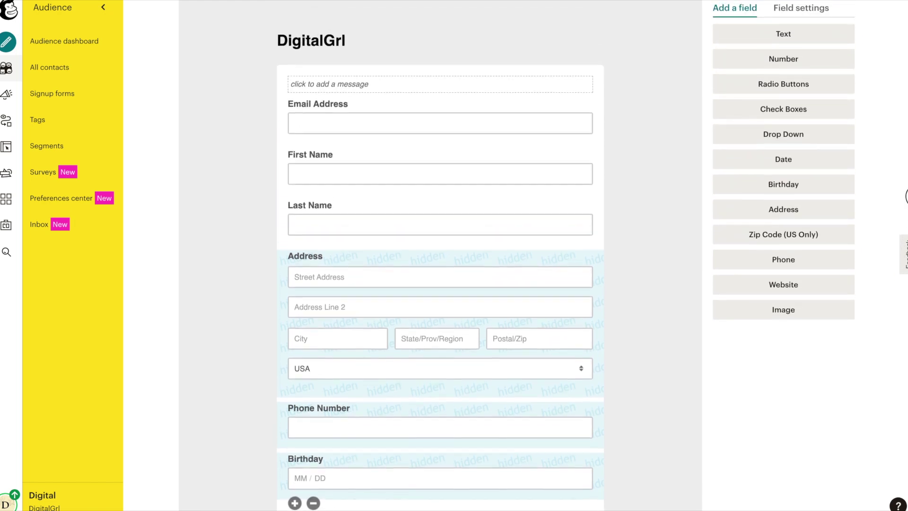
Add a Drop Down field labelled 'Where did you hear about DigitalGrl?' and make it required
left_click(827, 143)
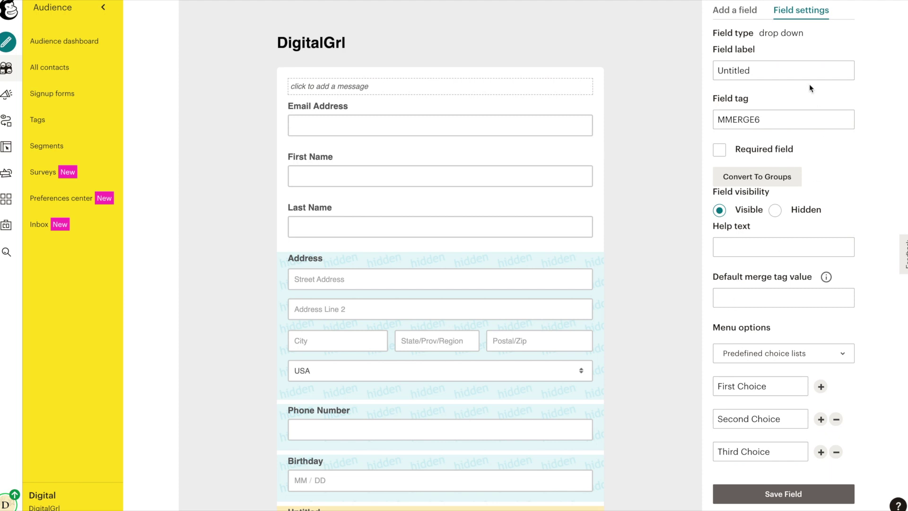
left_click(791, 69)
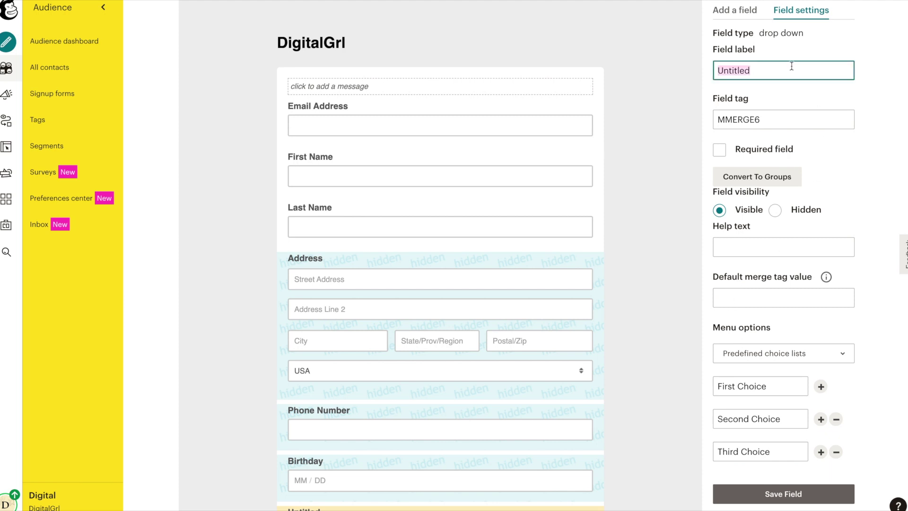
type("Where did you hear about")
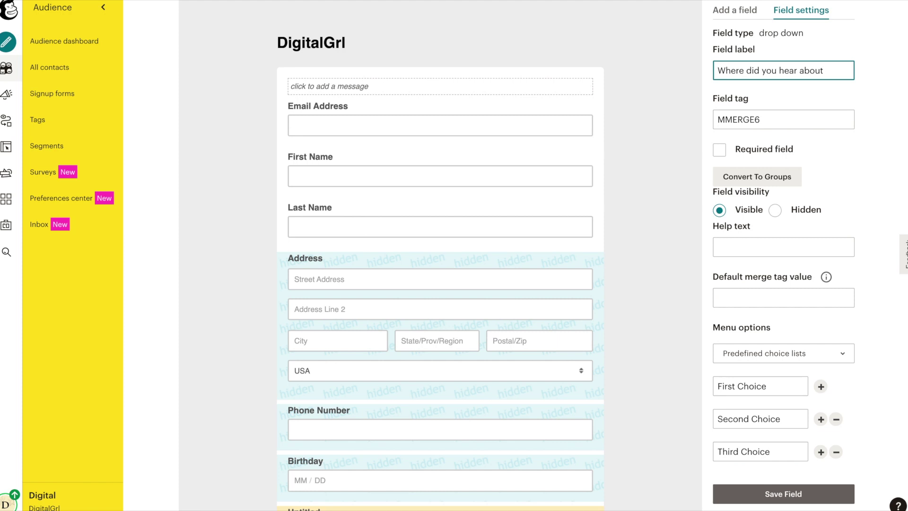
type(" DigitalGrl?")
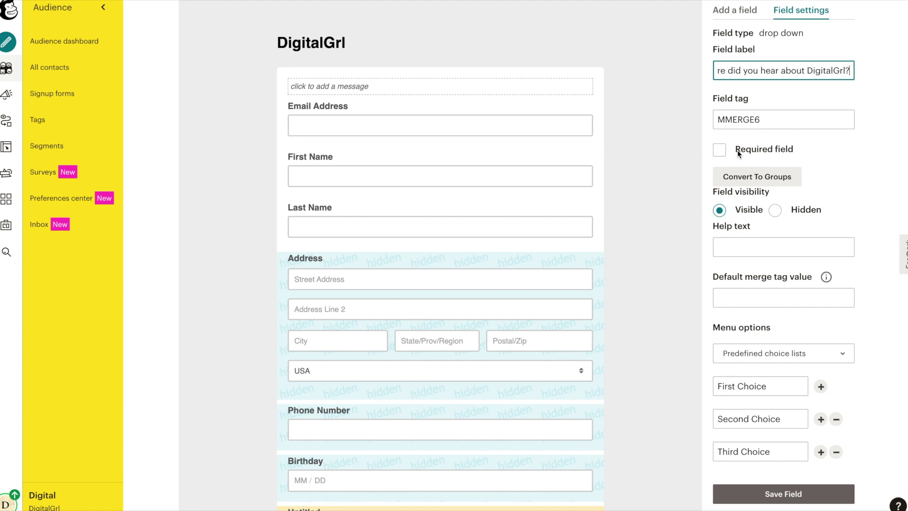
left_click(720, 151)
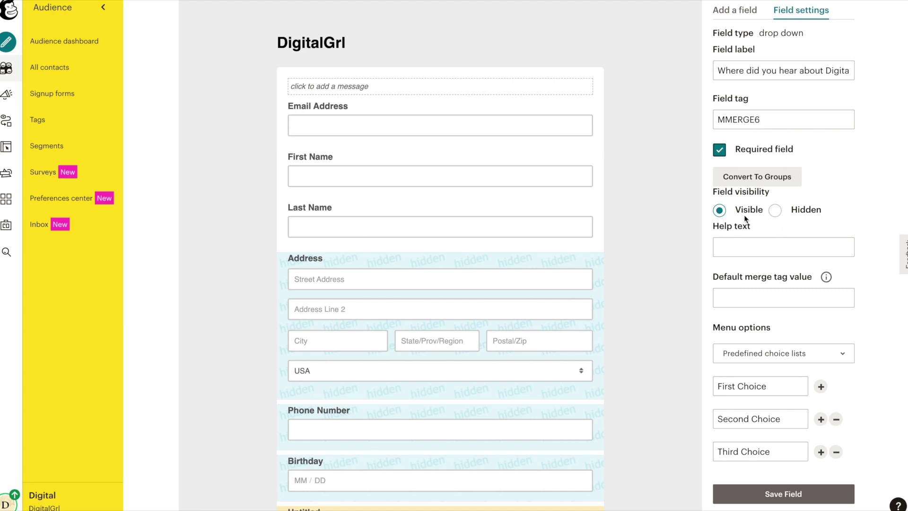
scroll(591, 255, "down", 5)
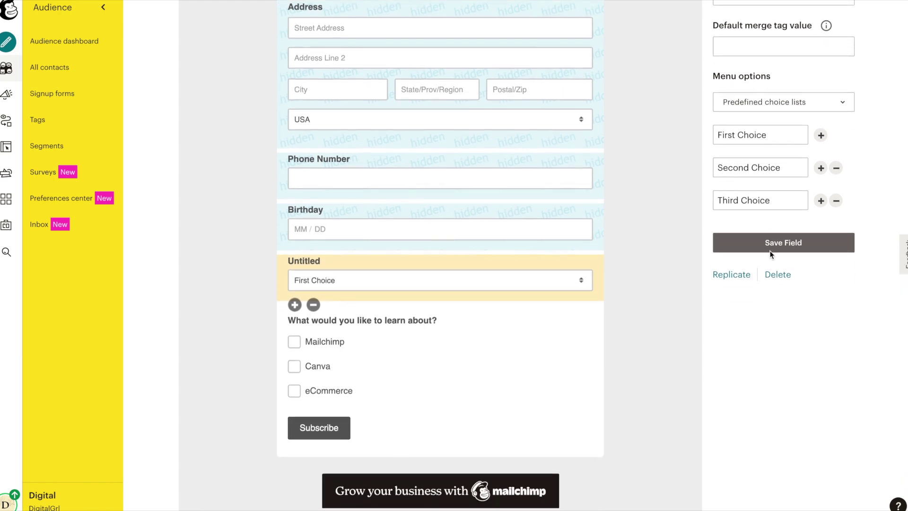
Set the dropdown choices to Instagram, YouTube, Google and Other, and save the field
triple_click(770, 135)
type("Instagram")
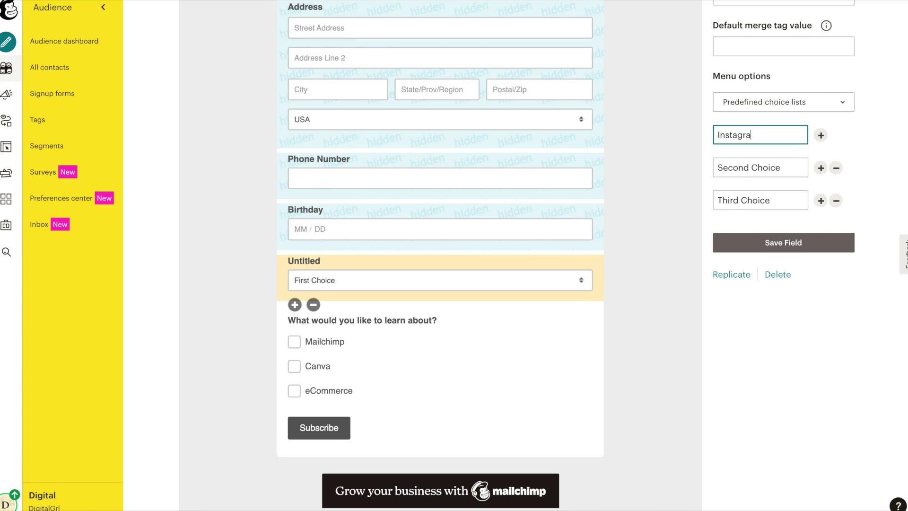
key("Tab")
key("Tab")
type("YouTube")
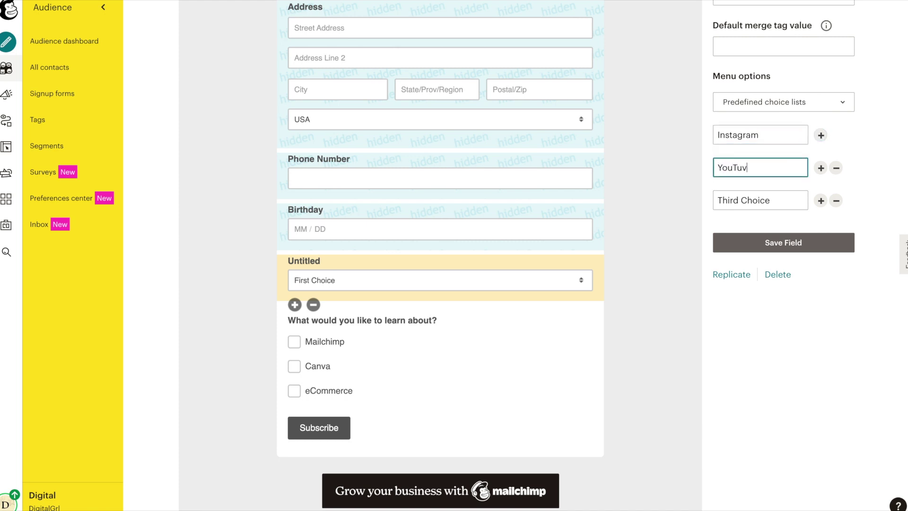
triple_click(780, 197)
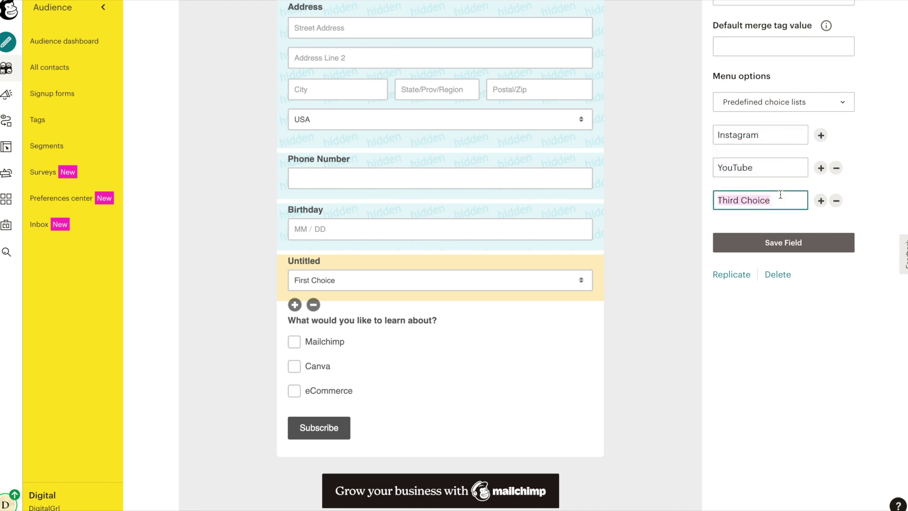
type("Google")
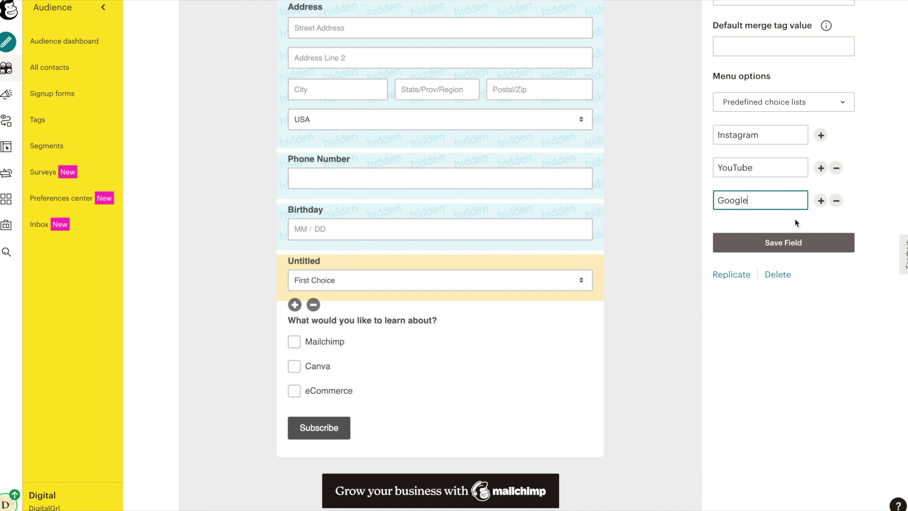
left_click(822, 201)
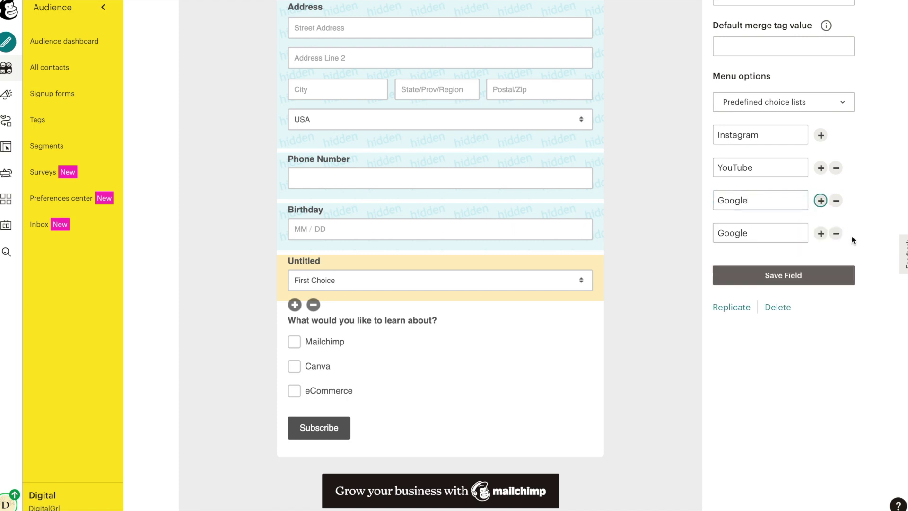
triple_click(785, 232)
type("Other")
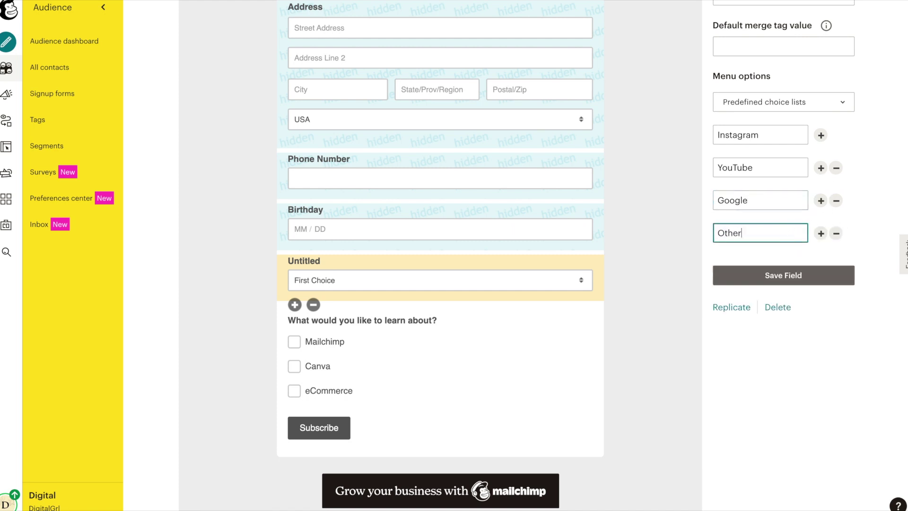
left_click(818, 276)
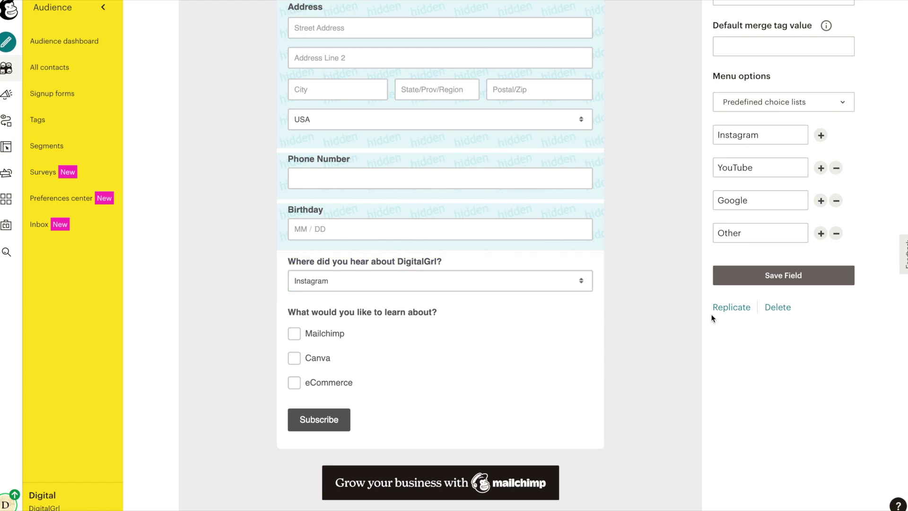
Go to the Embedded forms page
scroll(899, 388, "up", 1)
scroll(757, 142, "up", 5)
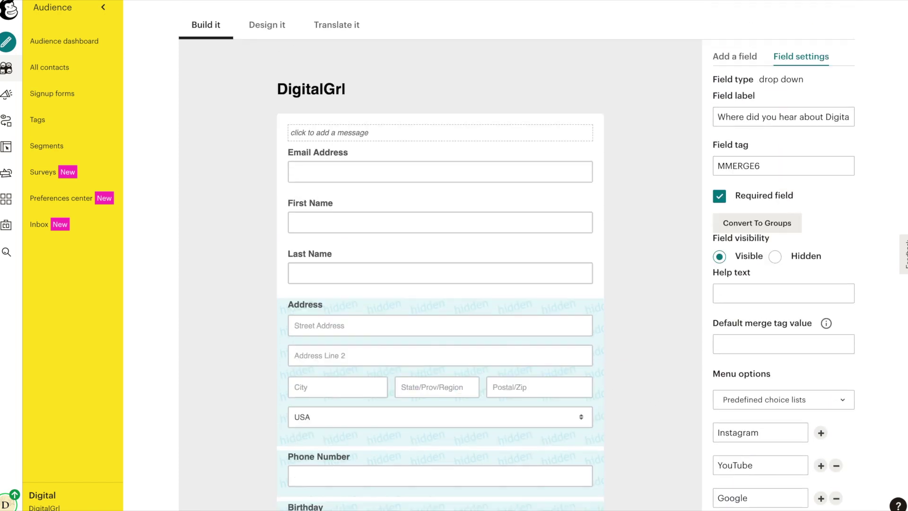
left_click(756, 124)
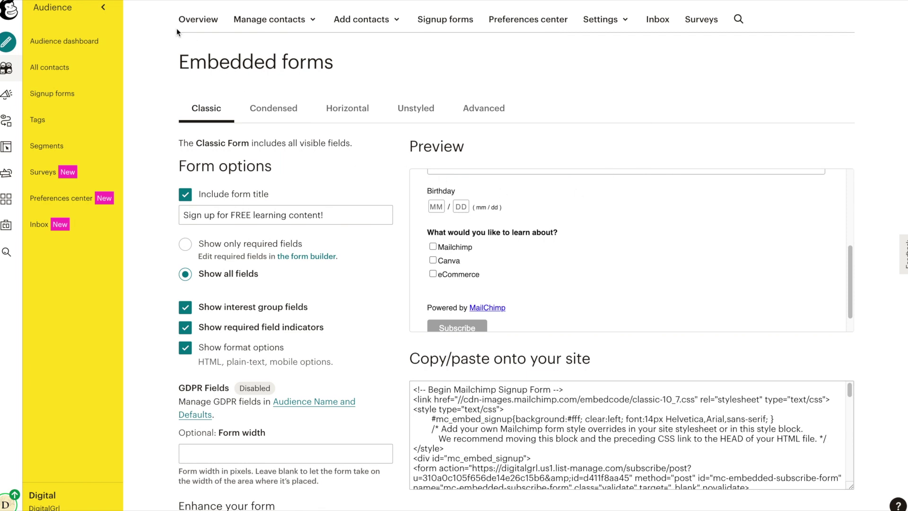
Reload Embedded forms and check the new referral dropdown's options in the preview
key("F5")
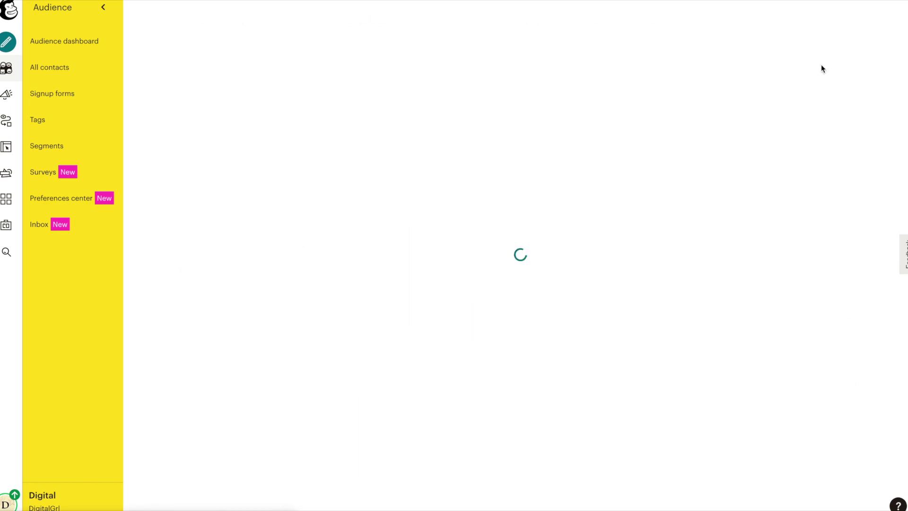
left_click_drag(849, 170, 849, 247)
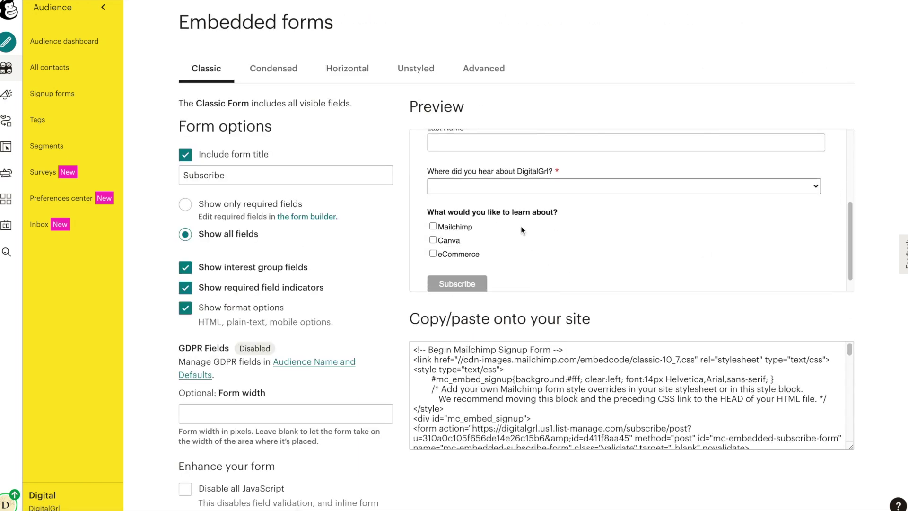
left_click(501, 187)
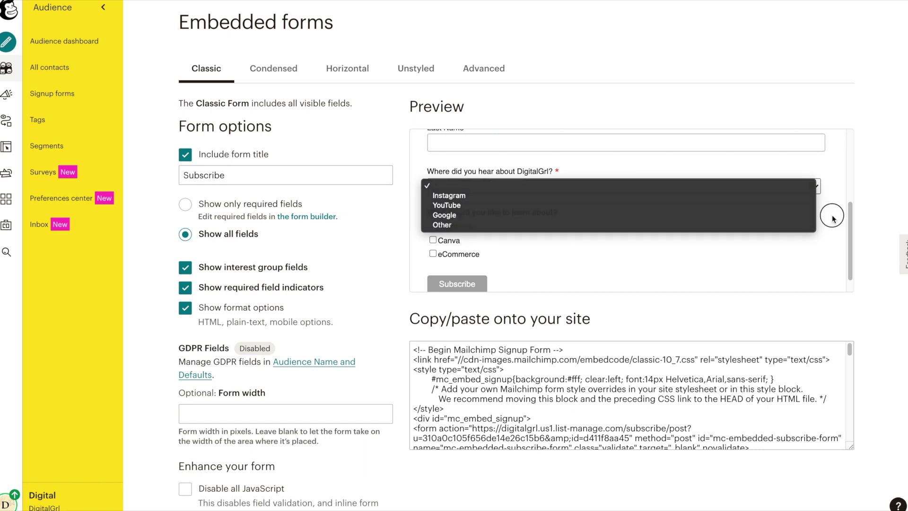
key("Escape")
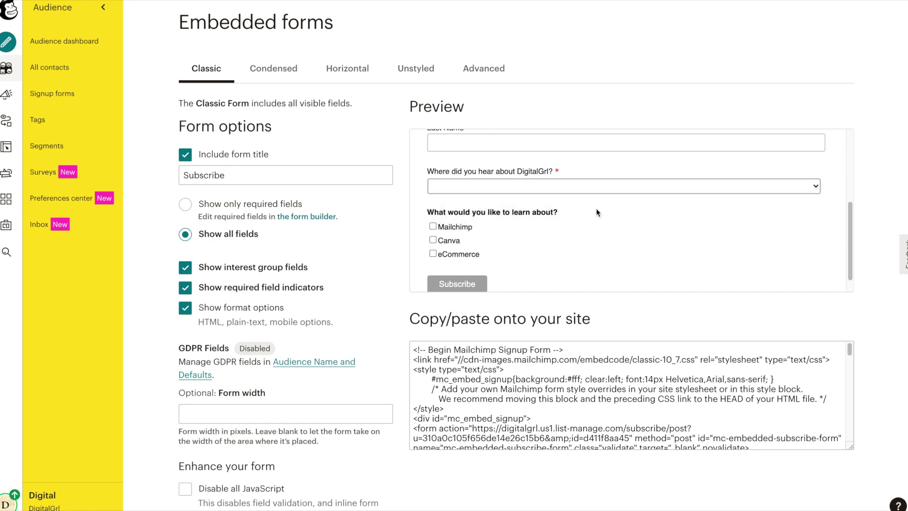
left_click_drag(849, 256, 849, 169)
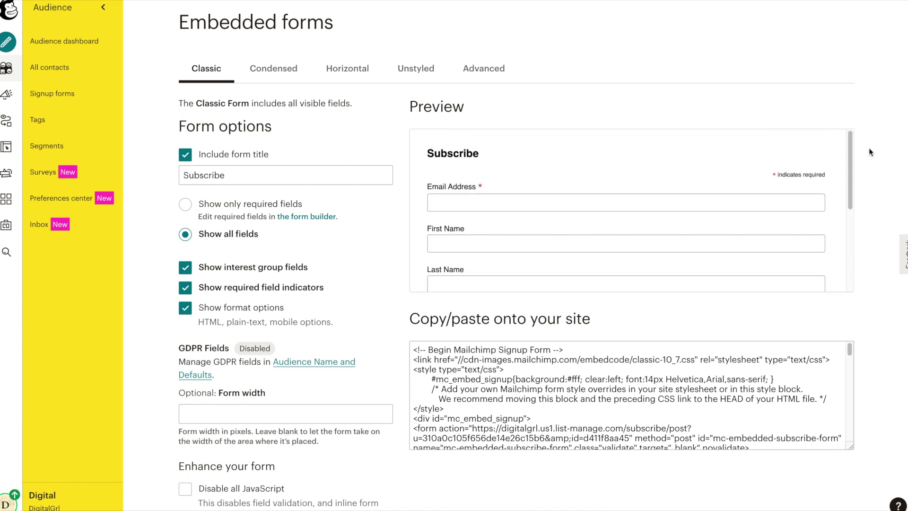
left_click_drag(851, 152, 854, 237)
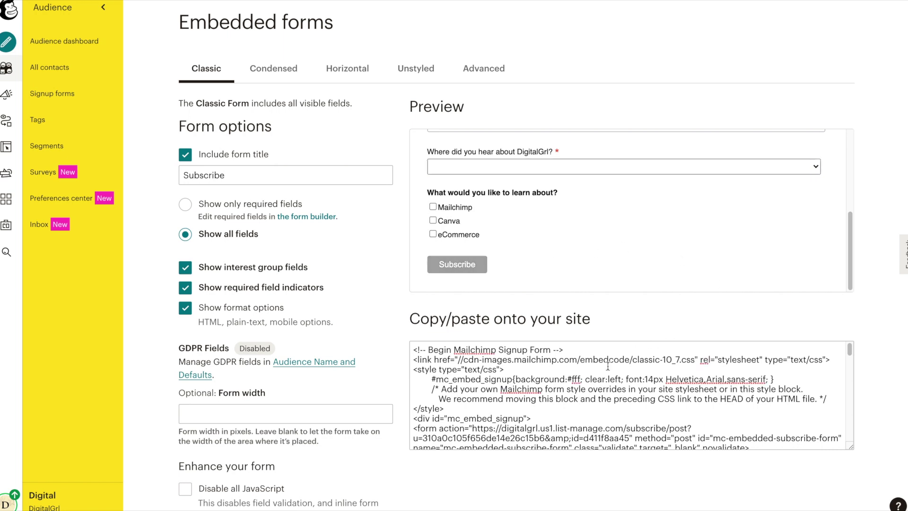
Select all the code in the 'Copy/paste onto your site' box and copy it
left_click(587, 391)
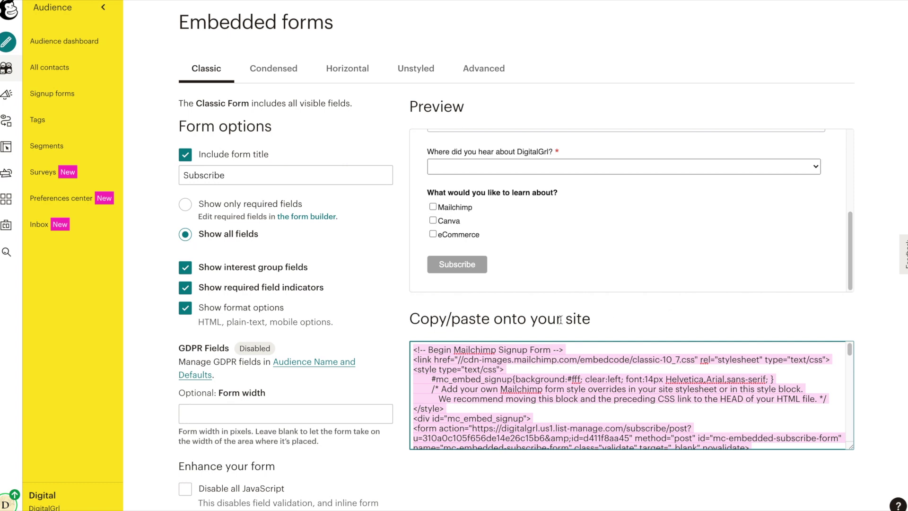
right_click(601, 393)
left_click(650, 470)
left_click_drag(851, 262, 853, 175)
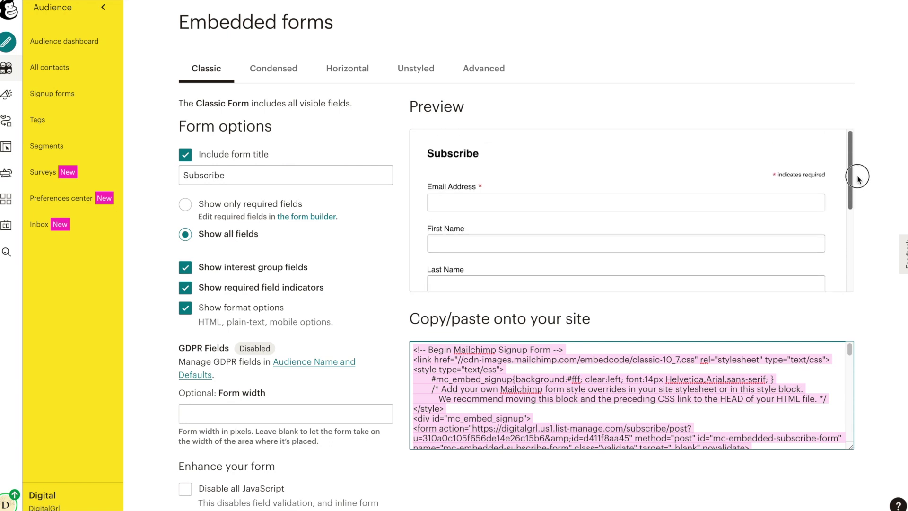